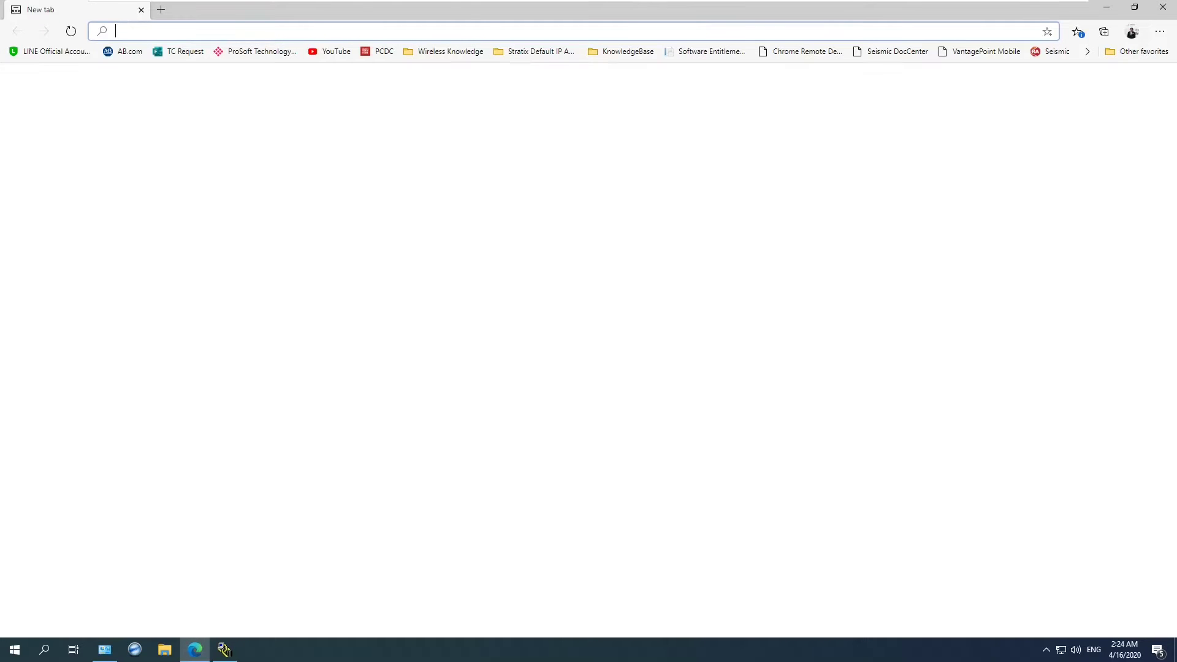
- Search the web for NTP SERVER, view the Thailand NTP pool page, and return to the results
text(NTP SERVER)
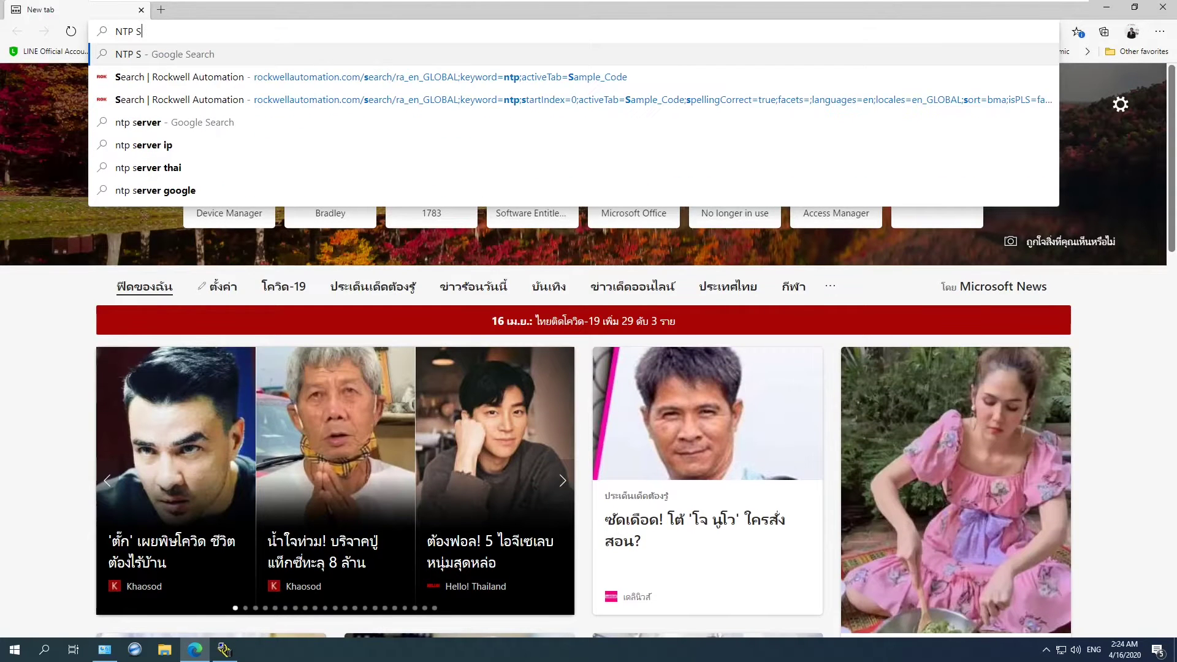
key(Return)
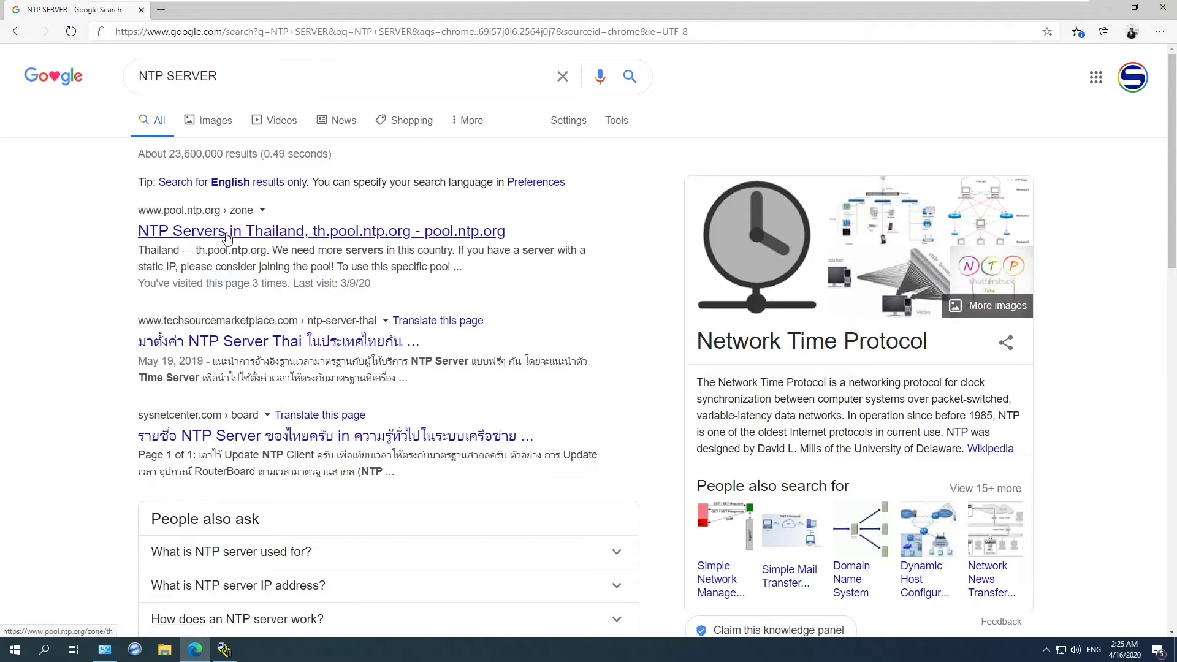
click(168, 237)
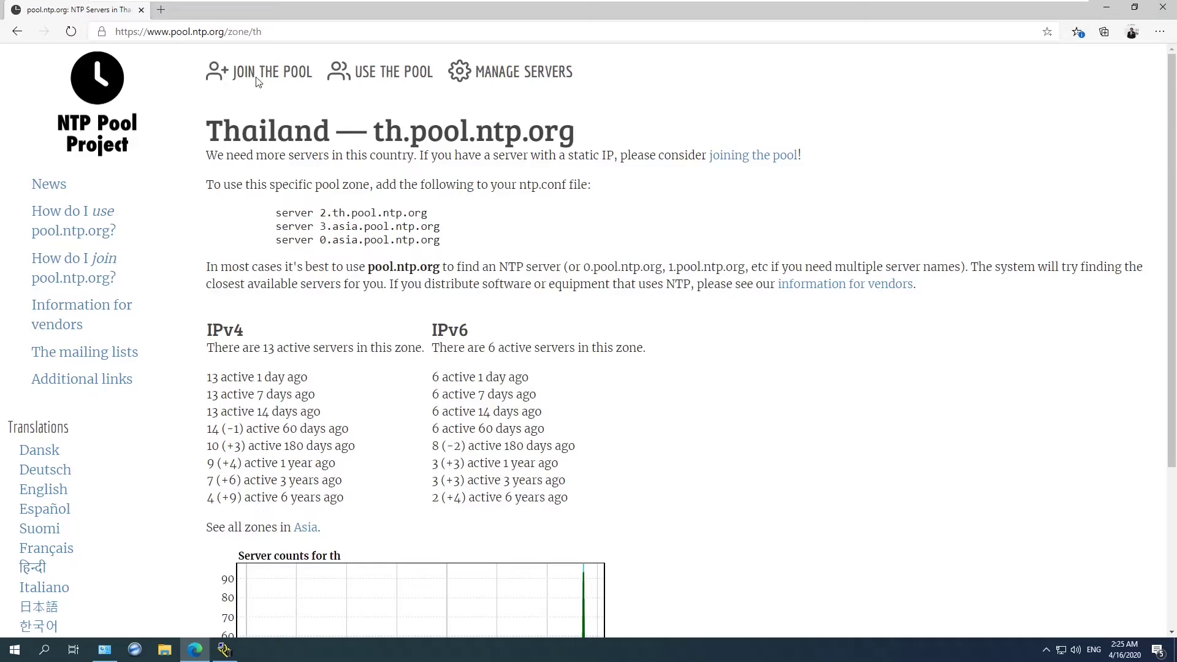
click(16, 33)
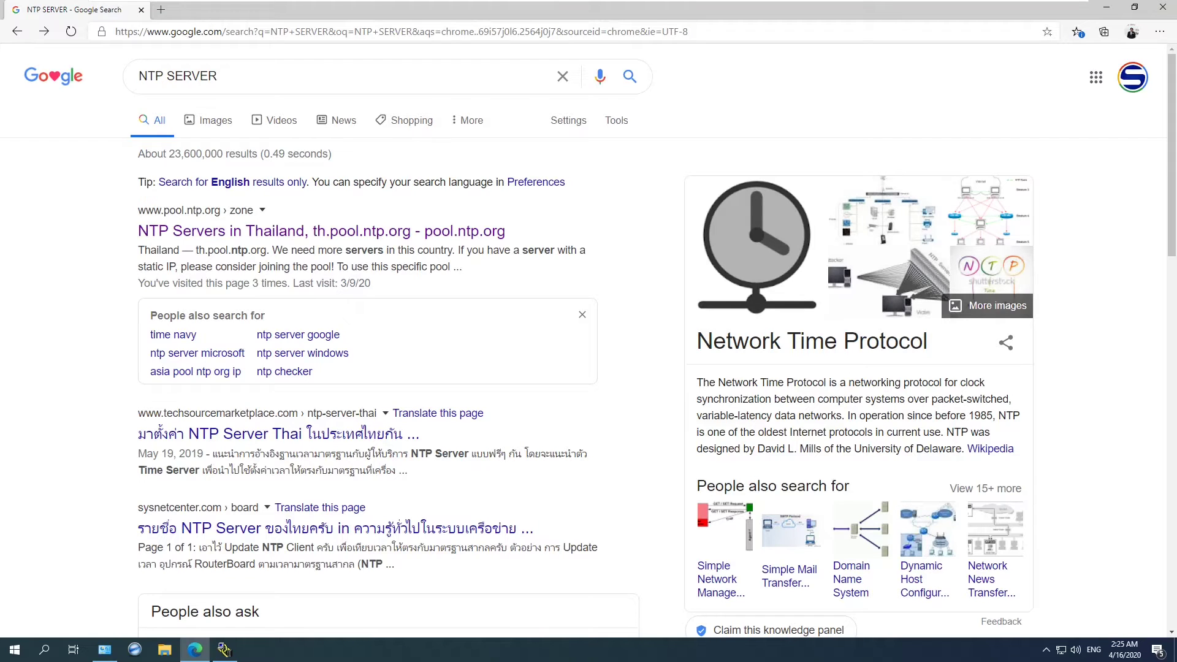
- Open the Windows Internet Time Settings from the additional date, time and regional settings to examine the configured time server
right_click(1119, 657)
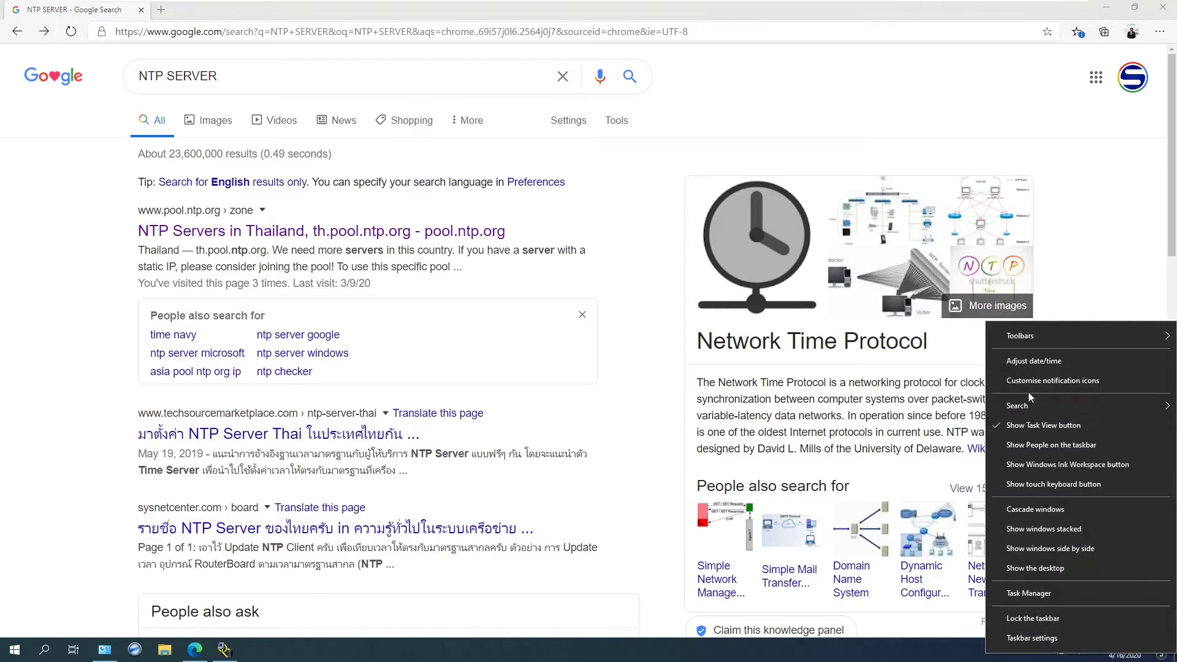
click(1029, 362)
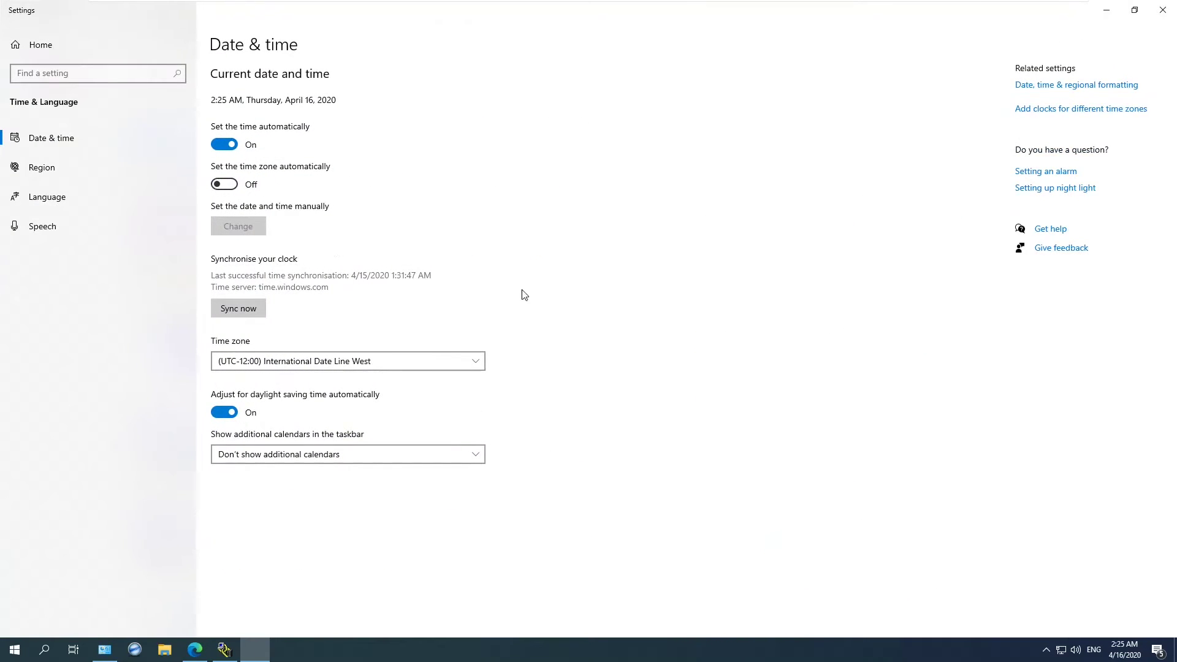
click(1051, 86)
click(1051, 88)
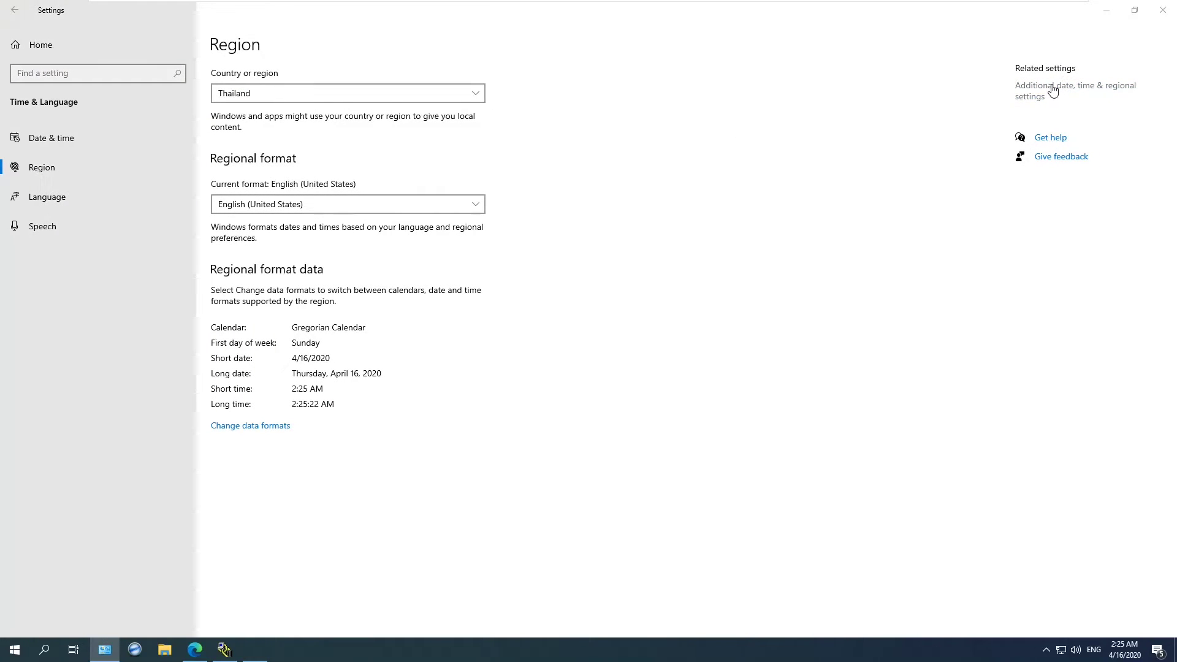
click(1030, 95)
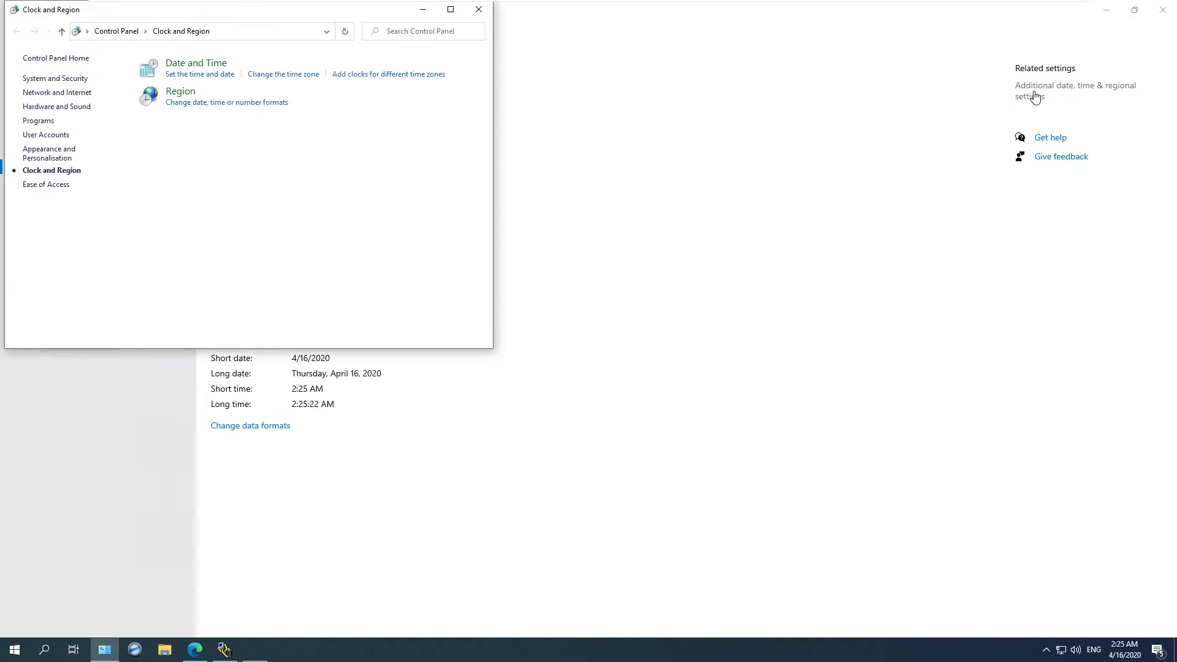
click(192, 64)
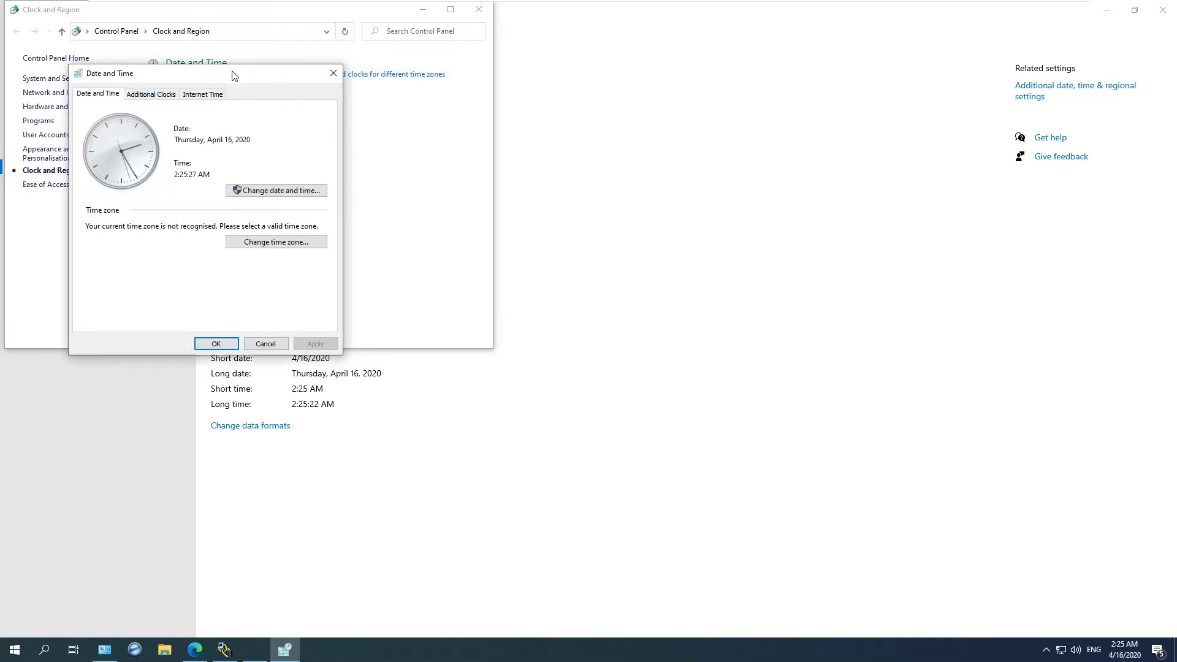
click(198, 97)
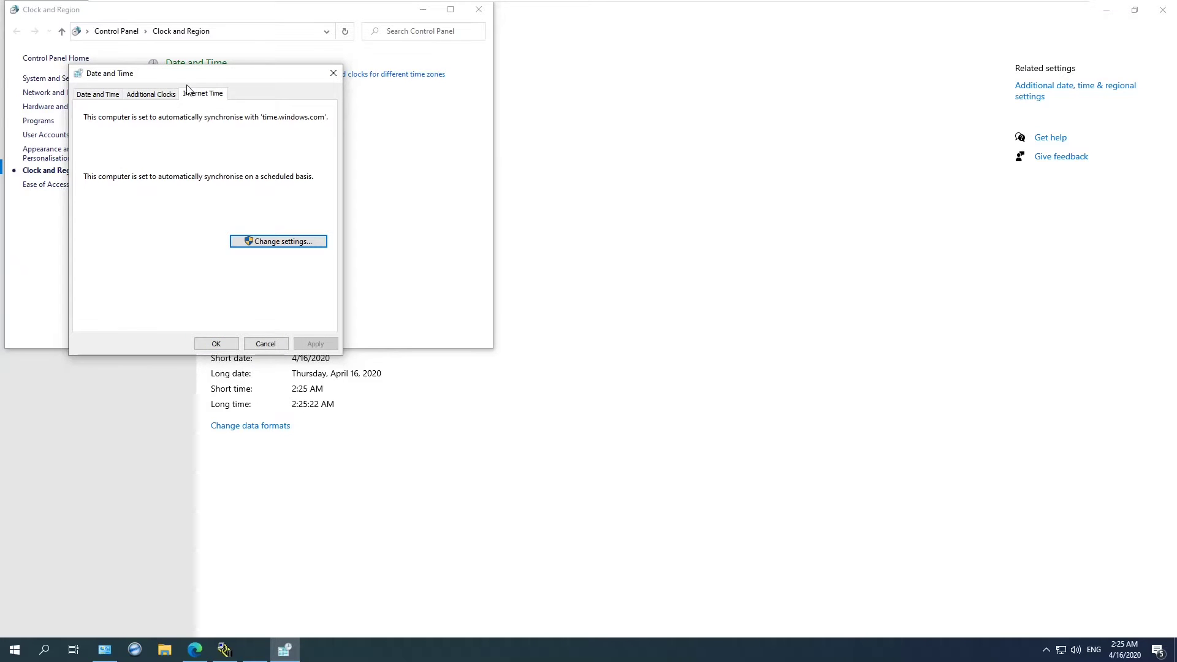
drag(187, 89, 298, 160)
click(387, 313)
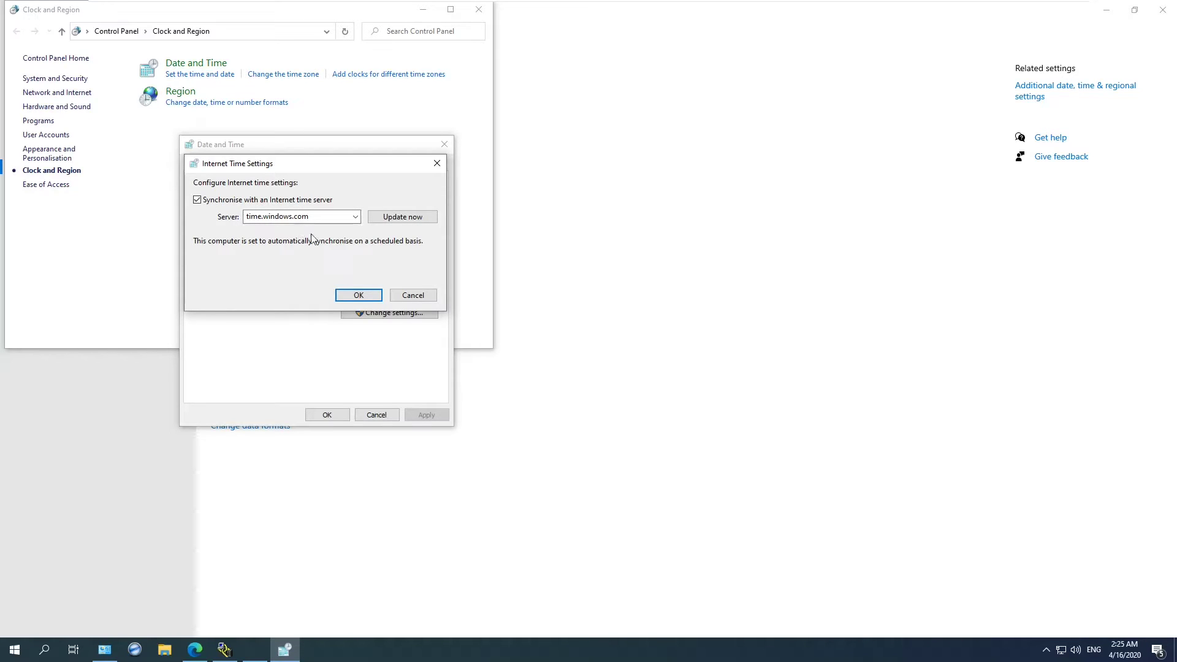
- Cancel the Internet time and Date and Time dialogs and close the Control Panel and Settings windows
click(423, 297)
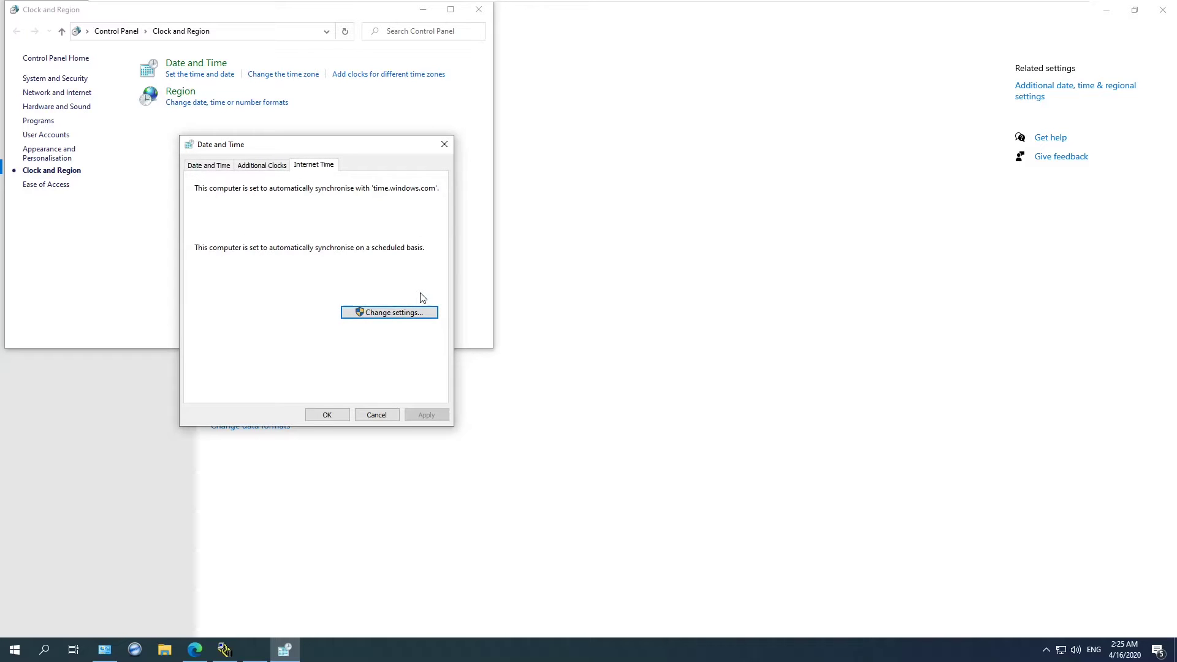
click(377, 415)
click(478, 11)
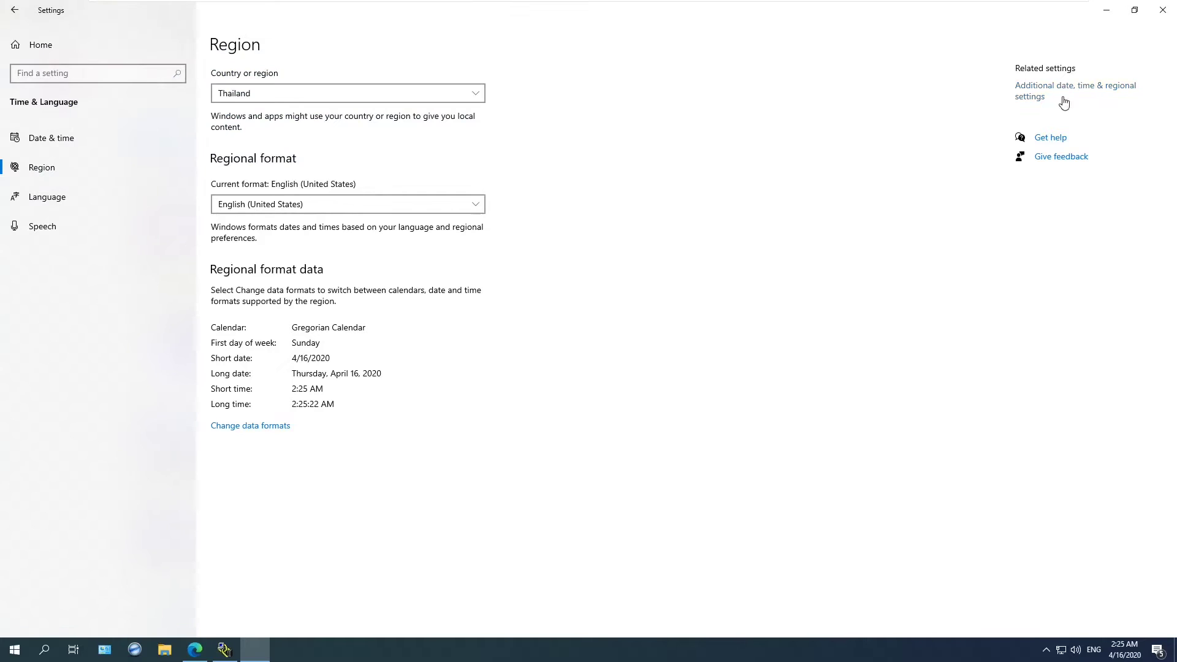
click(1167, 17)
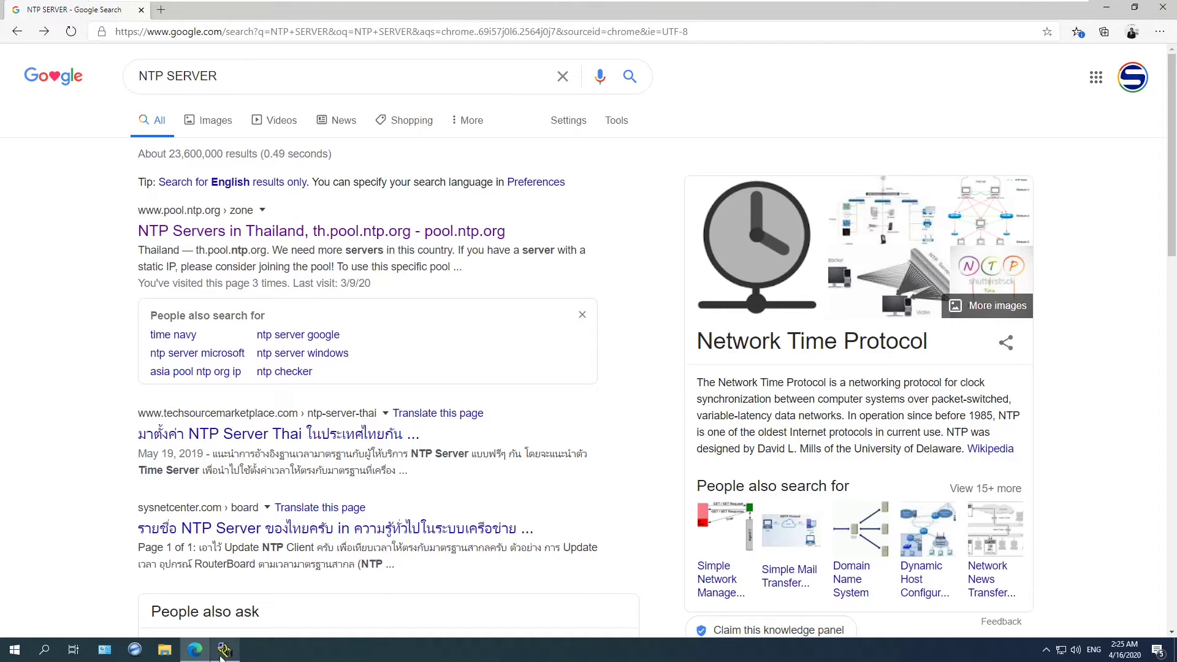
- Switch to RSLinx Classic Gateway to check the controller under the MyDevice Ethernet driver, and return to Microsoft Edge
mouse_move(233, 647)
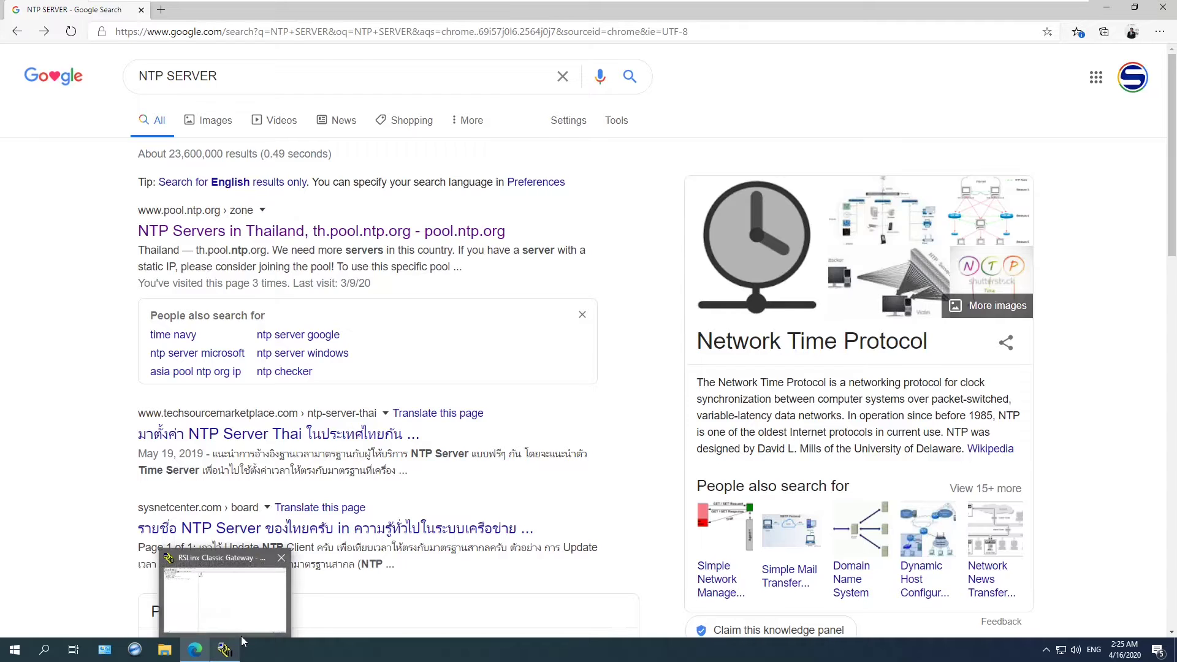
click(233, 623)
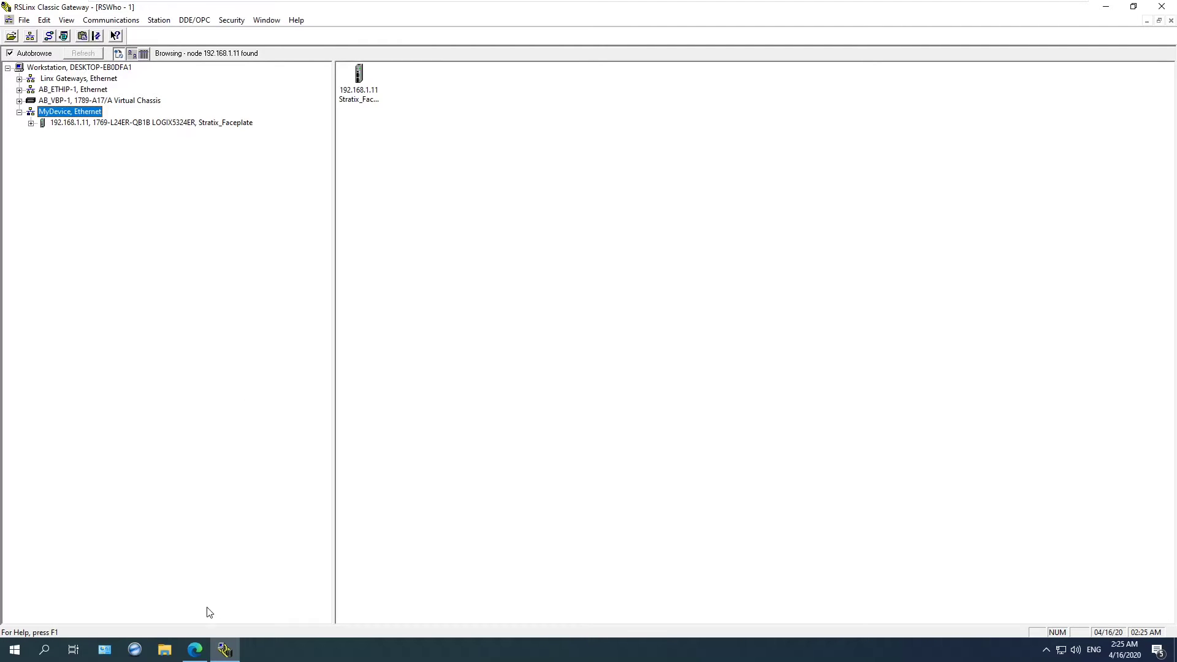
click(197, 650)
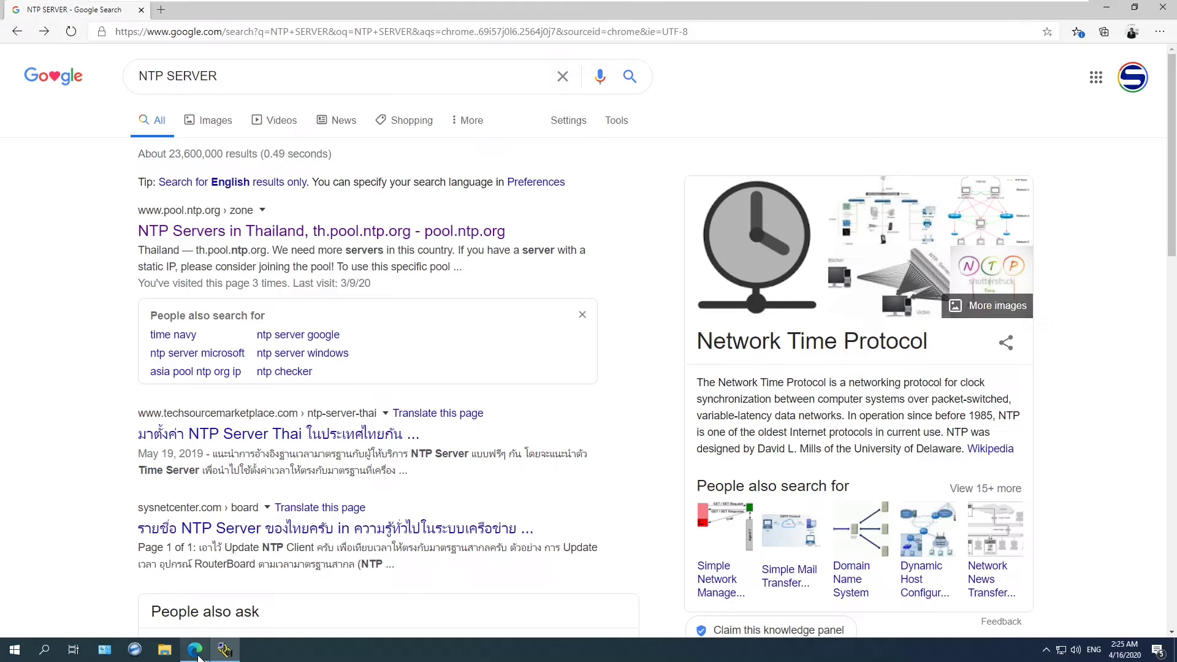
- Open the Allen-Bradley website in a new browser tab and go to its Sample Code library
click(162, 9)
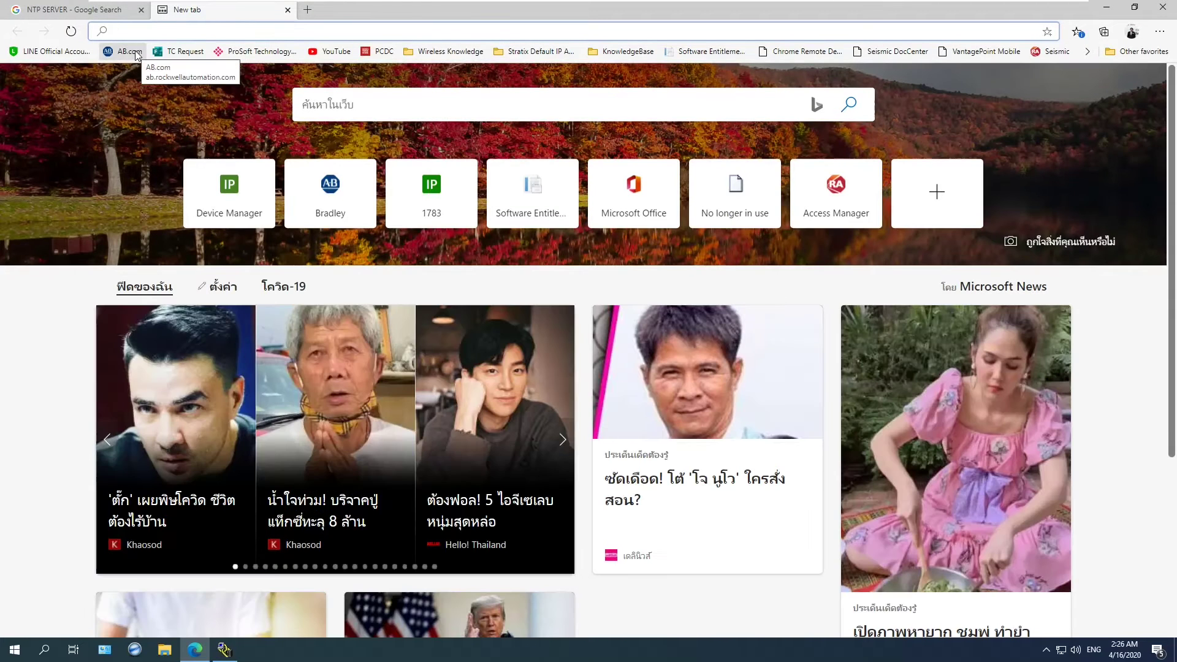
click(135, 51)
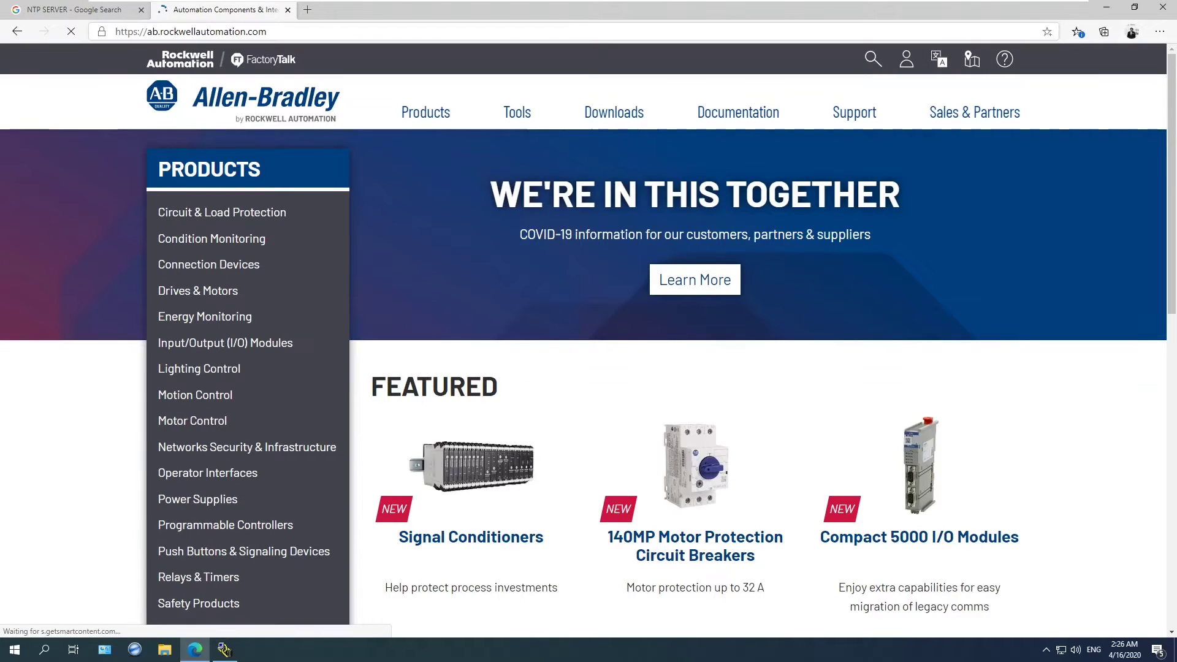
mouse_move(613, 118)
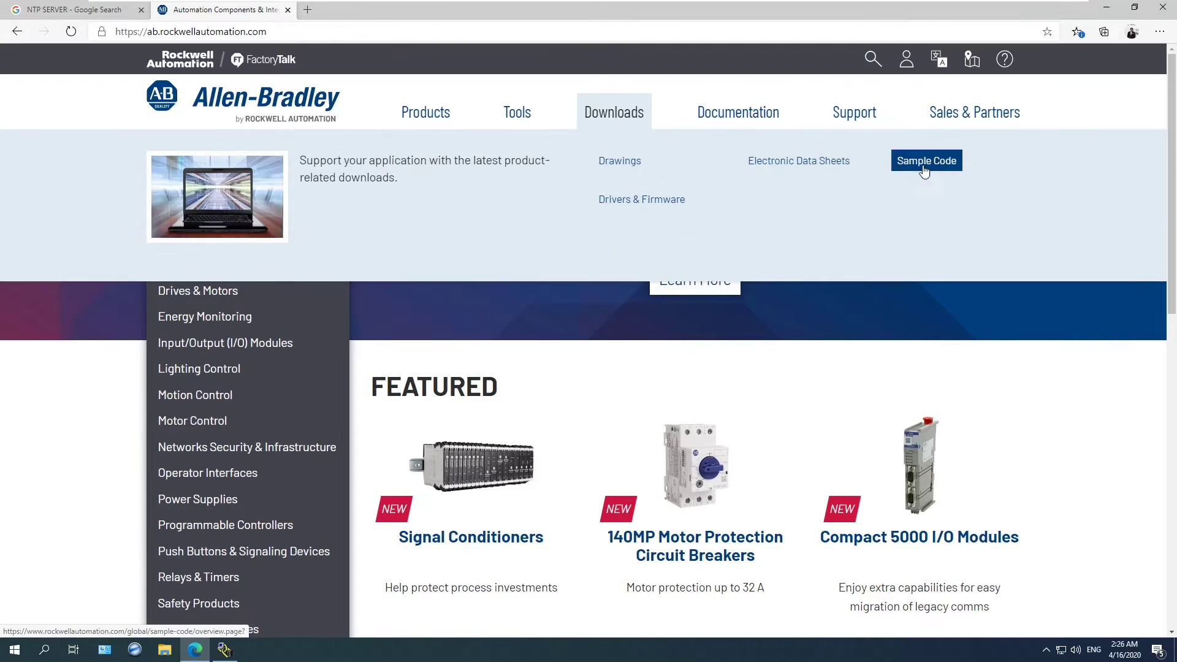
click(943, 168)
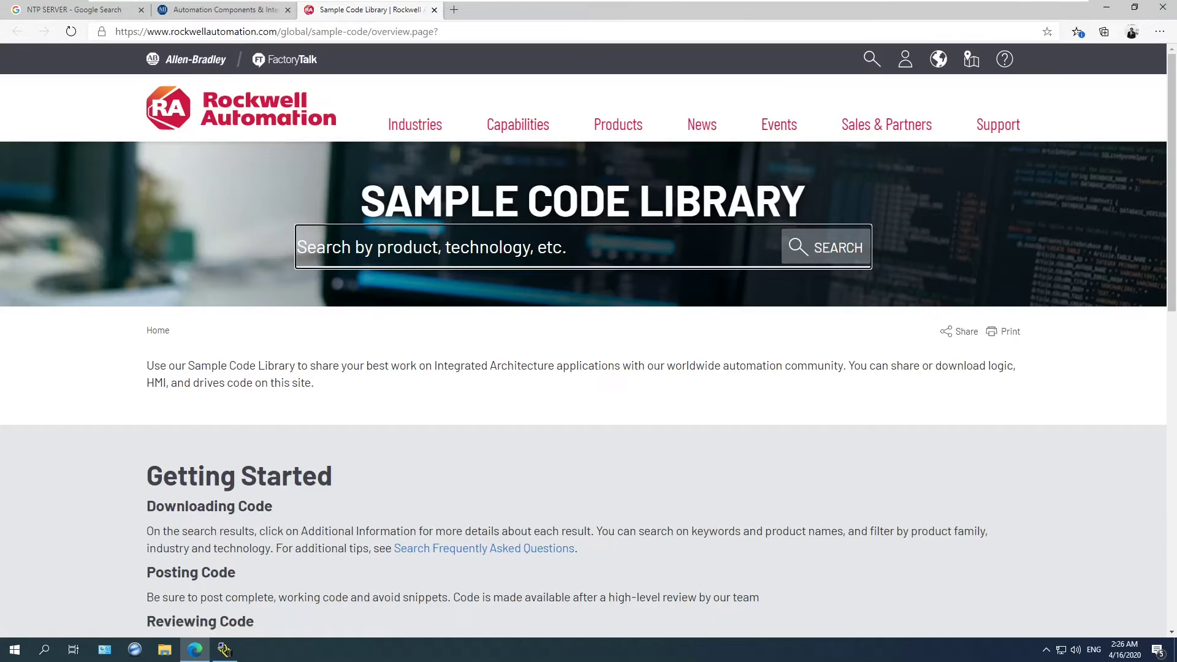
- Search the sample code library for NTP and download SNTP AOI for Logix Controllers, agreeing to the terms
text(NTP)
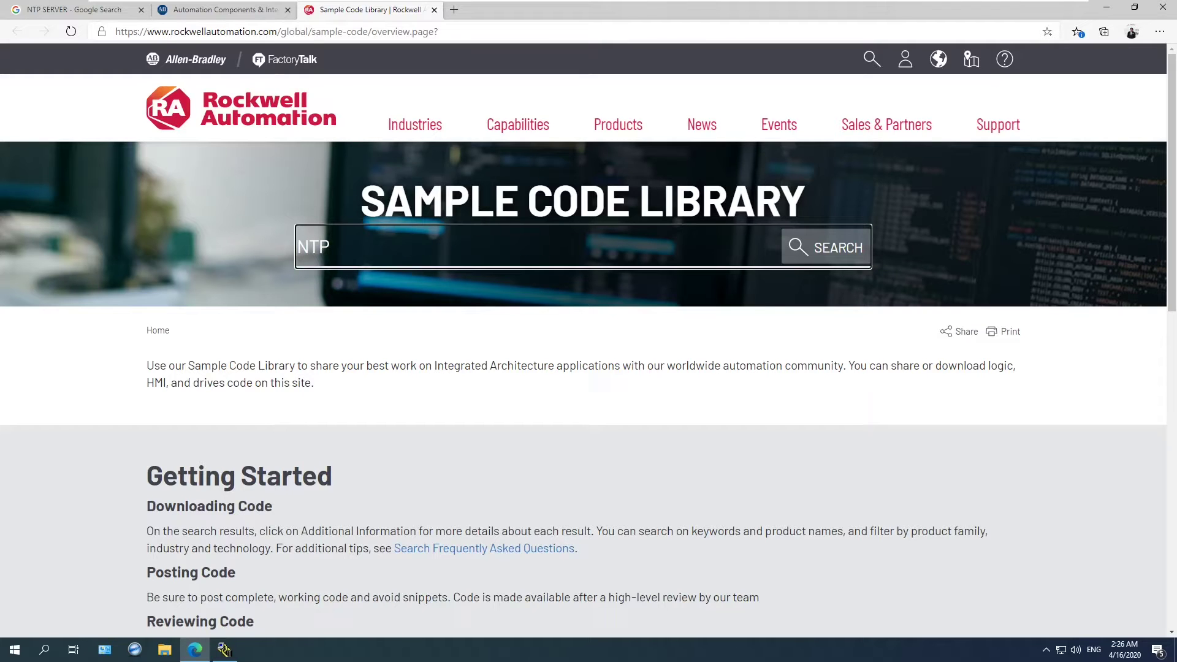
click(825, 262)
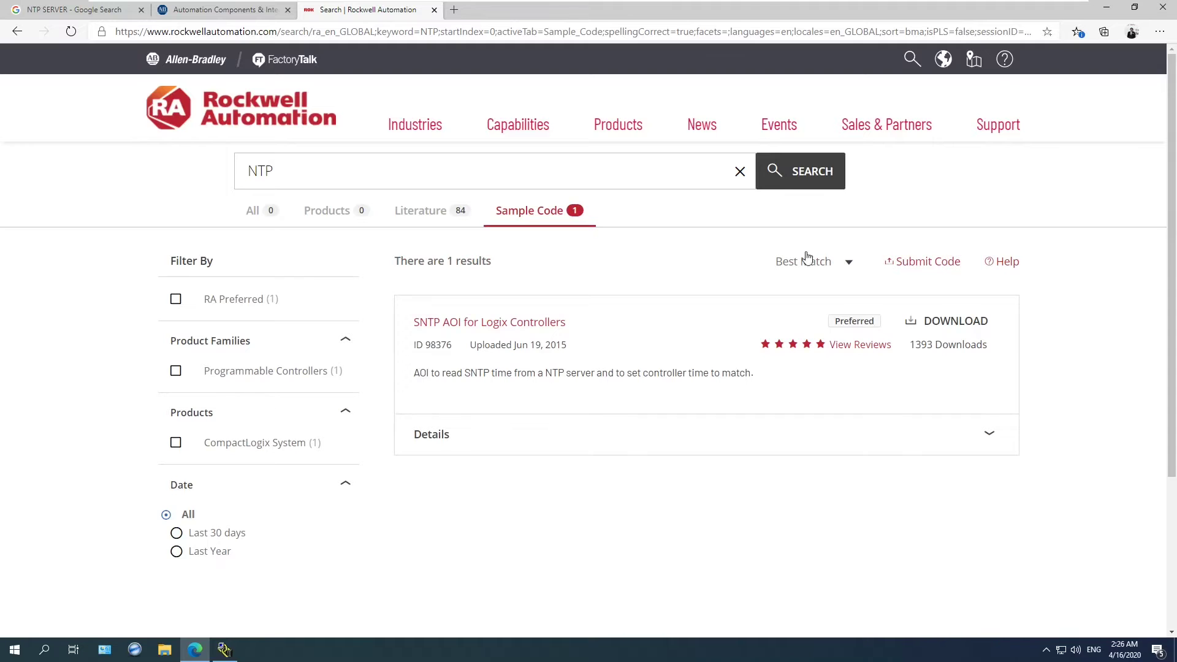
click(948, 320)
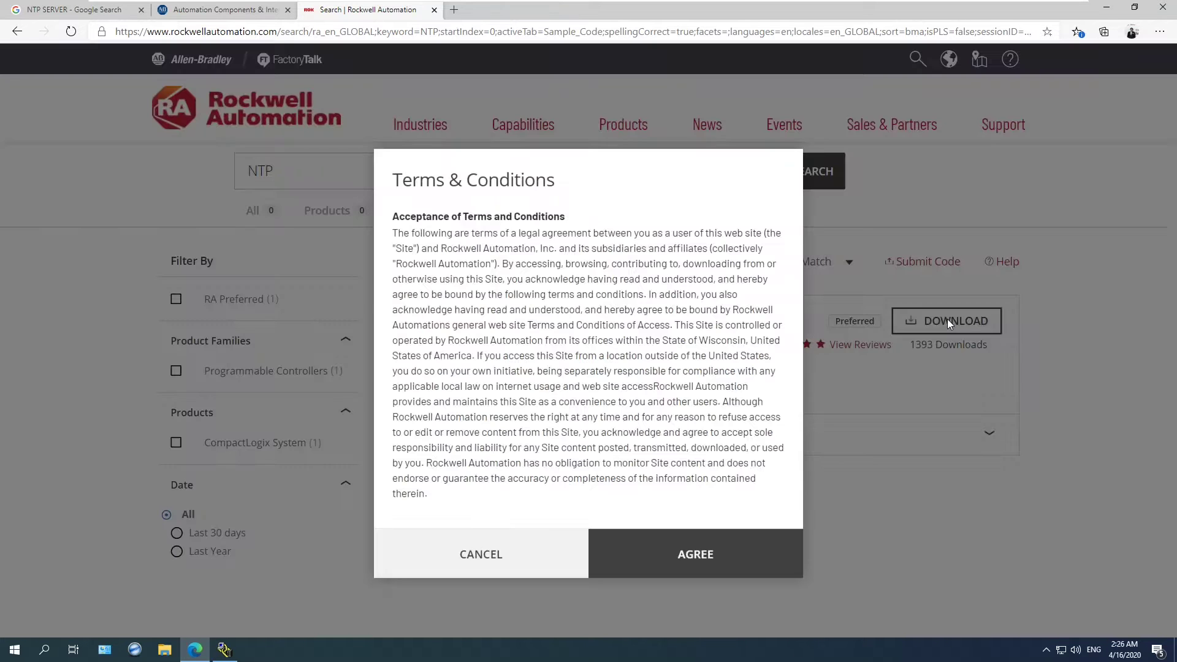
click(700, 554)
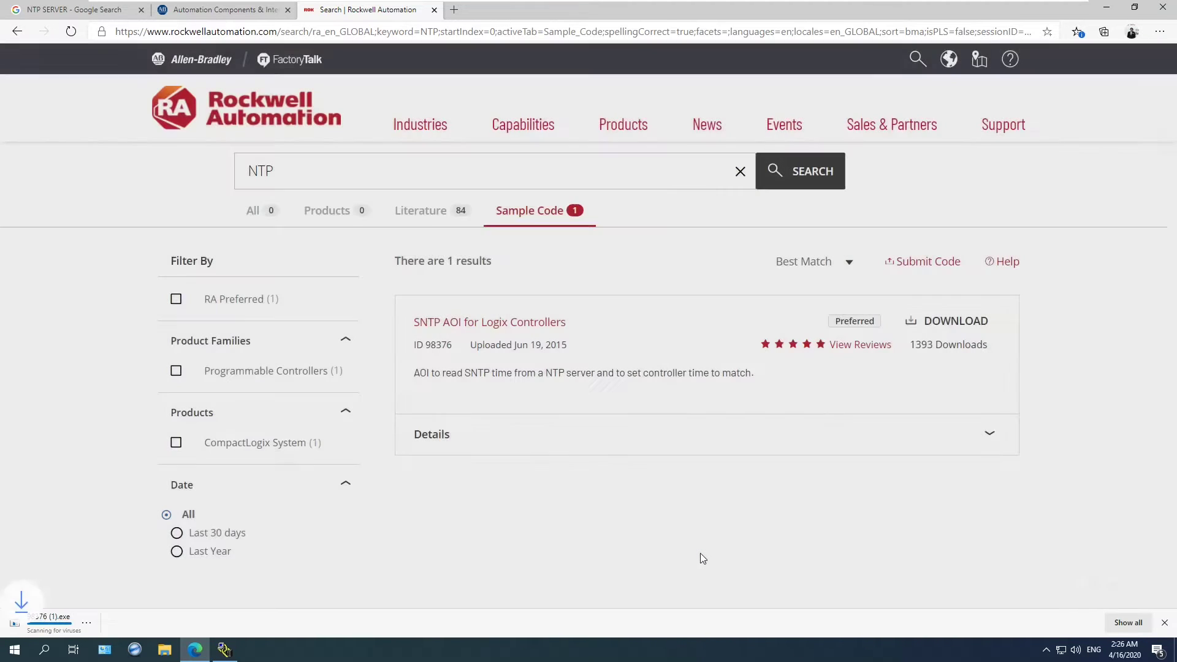
- Run the downloaded 98376 self-extracting file and place its extracted files on the Desktop
click(49, 627)
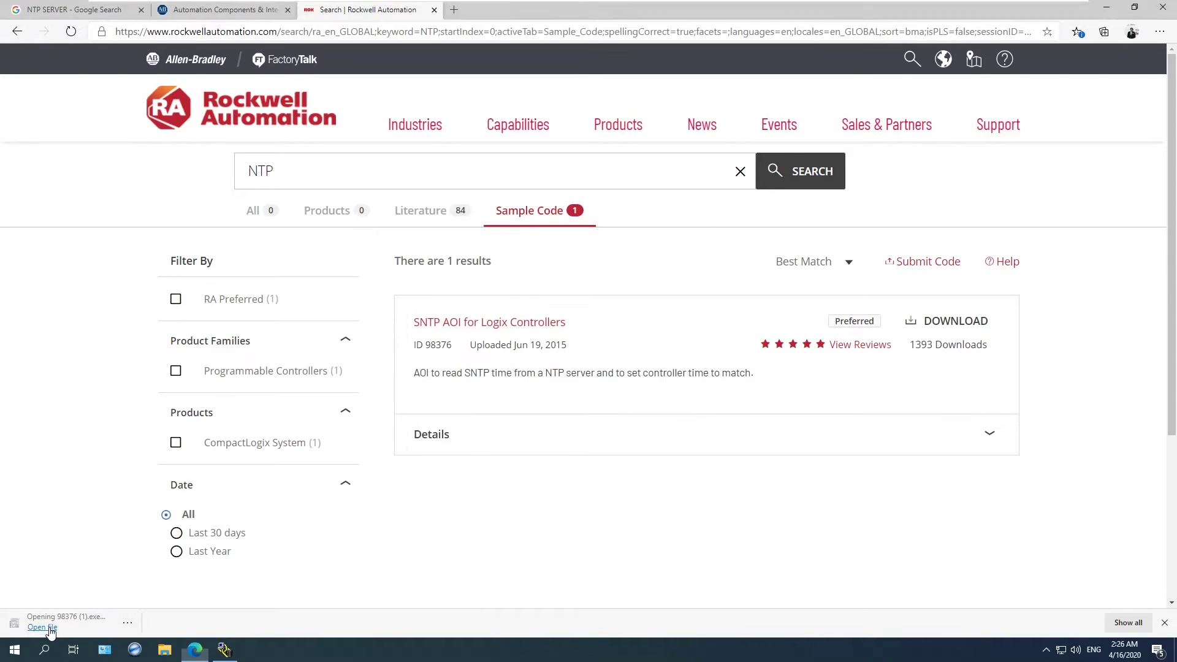
click(637, 431)
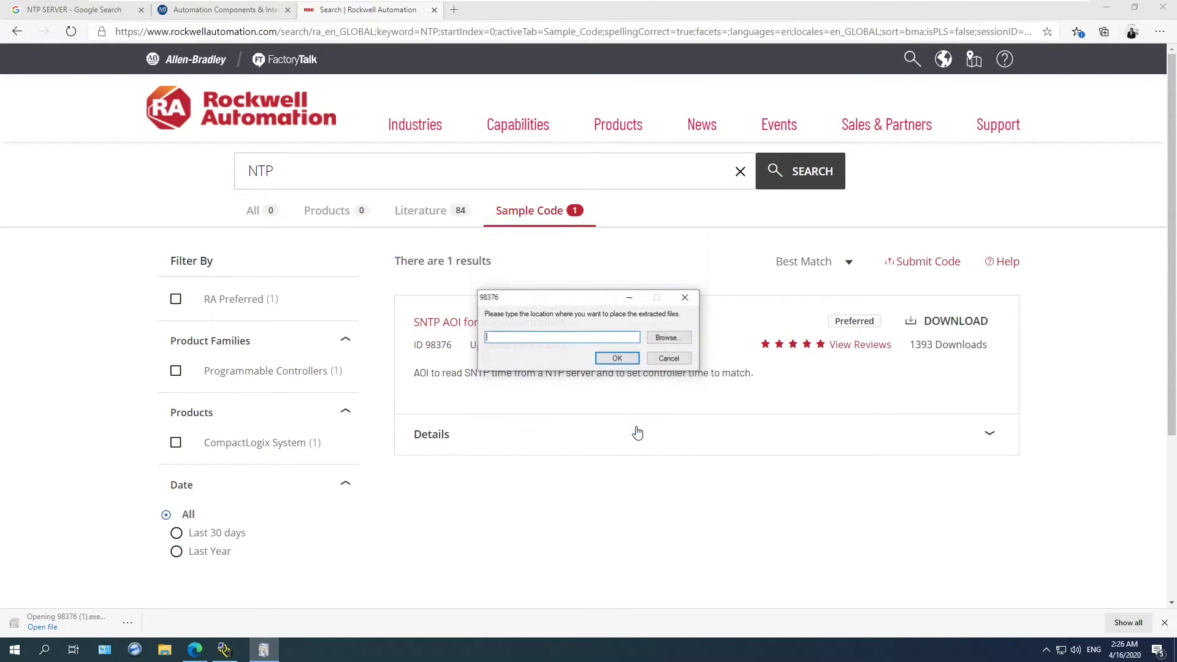
click(668, 340)
click(584, 299)
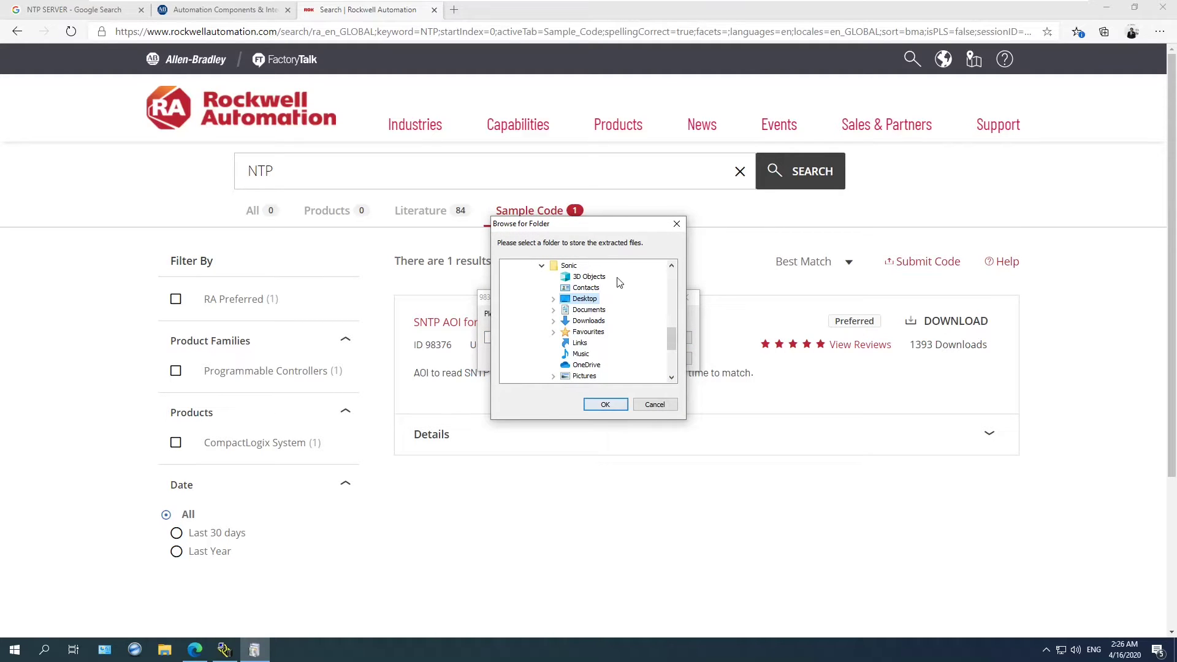
drag(591, 226, 767, 245)
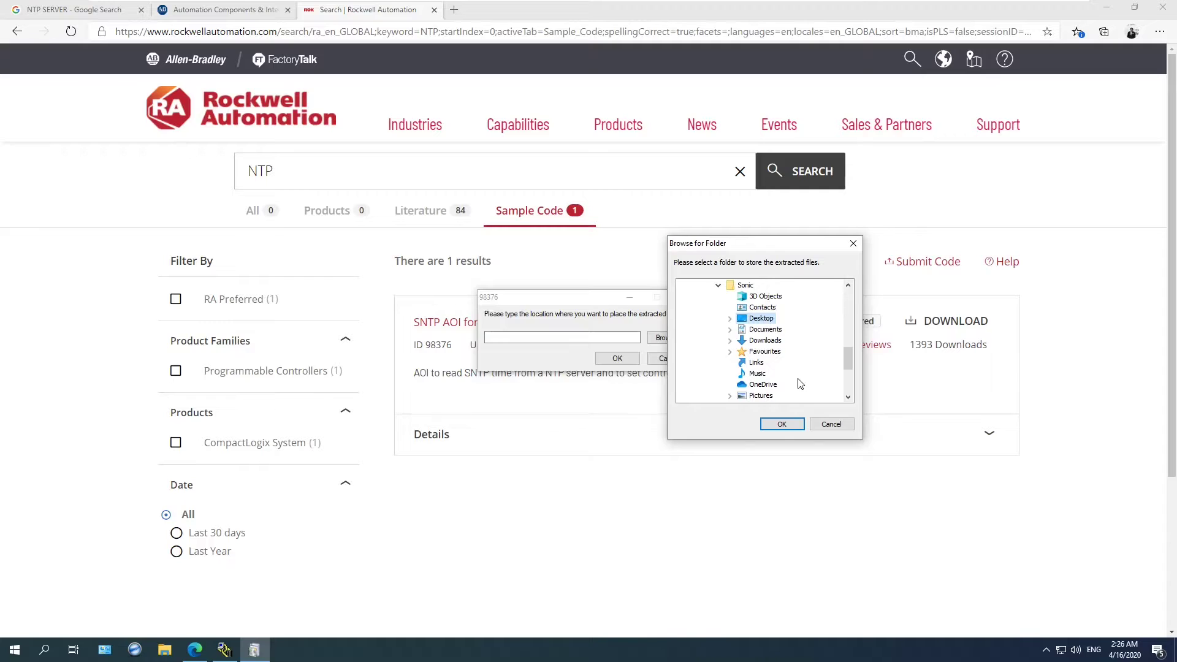
click(782, 424)
click(617, 359)
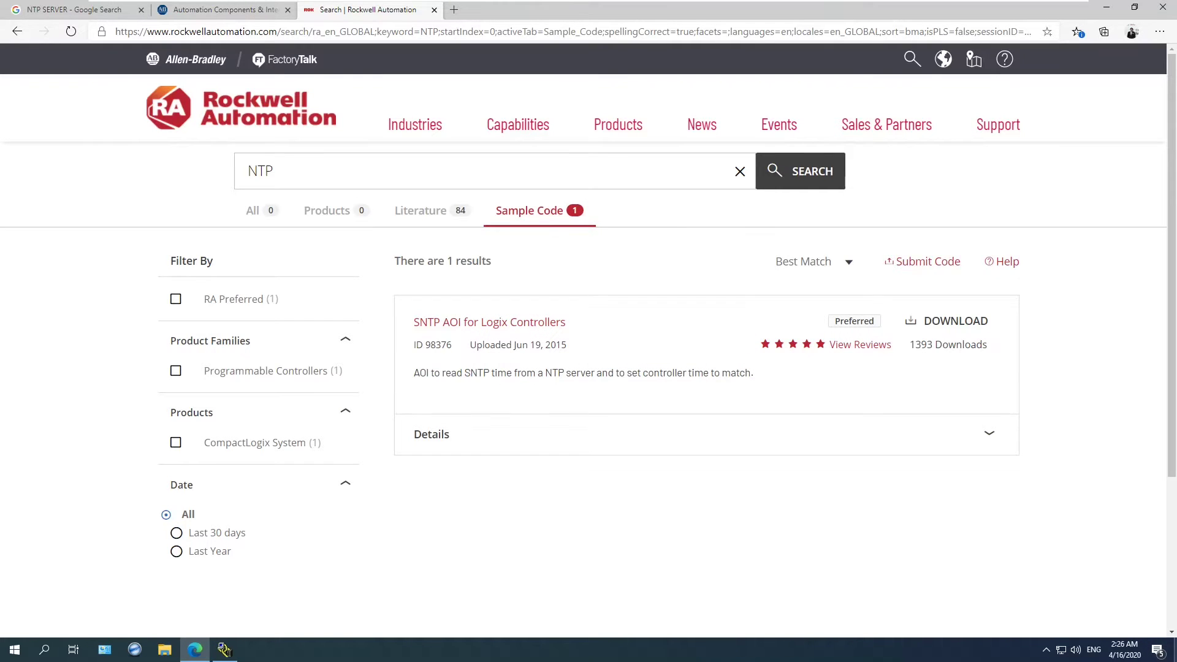
- Extract 98376.zip on the desktop into a 98376 folder and select Rung_SNTP_AOIv2_02.L5X inside it
click(1106, 7)
click(1107, 7)
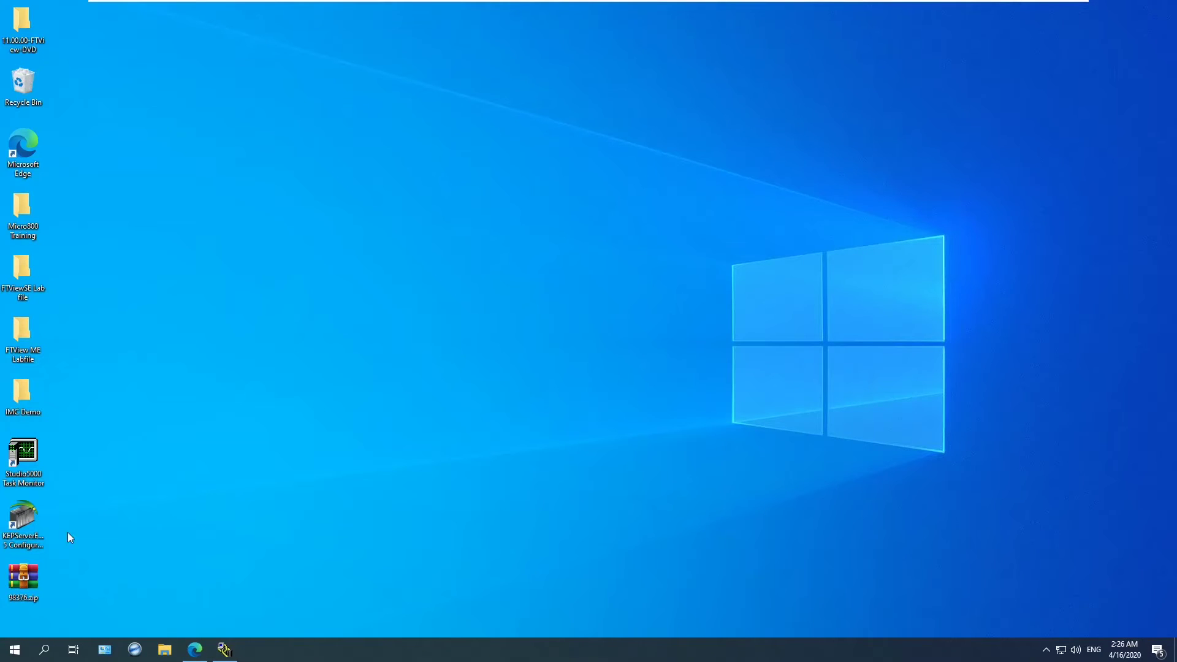
right_click(27, 587)
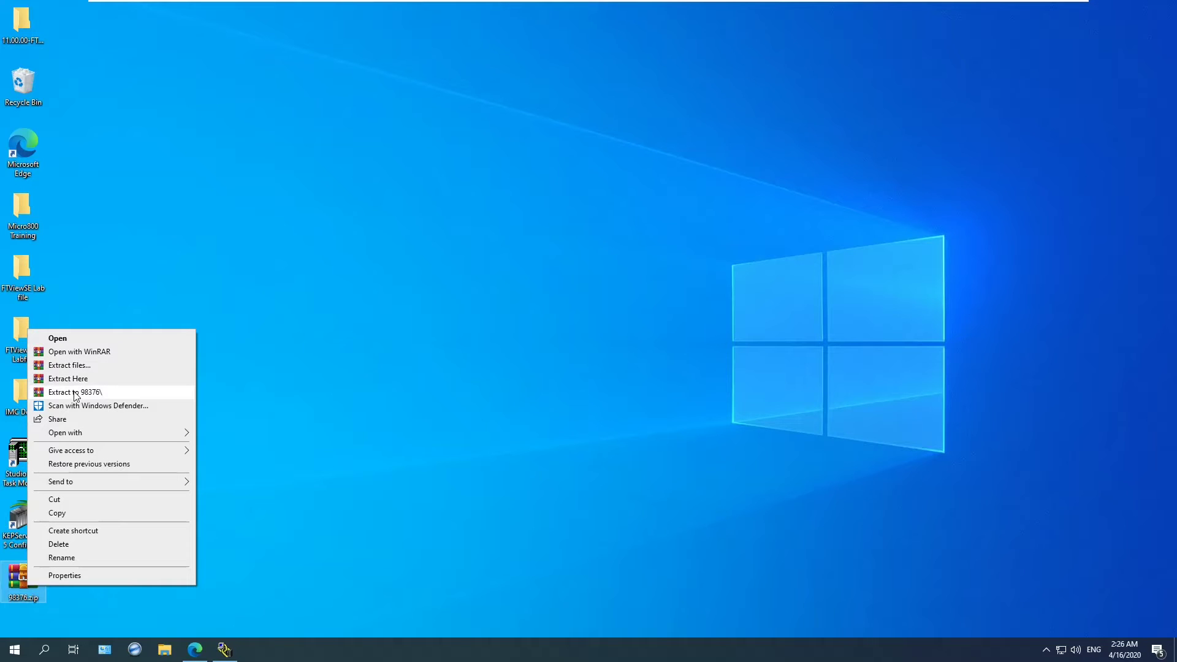
click(75, 393)
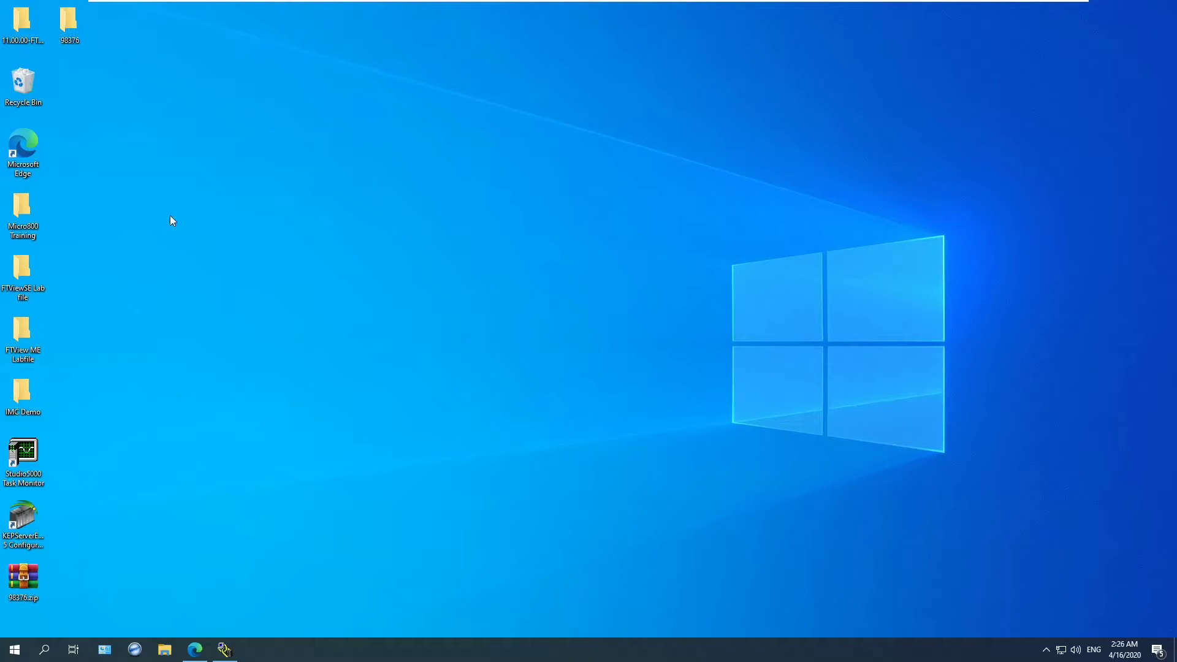
double_click(70, 23)
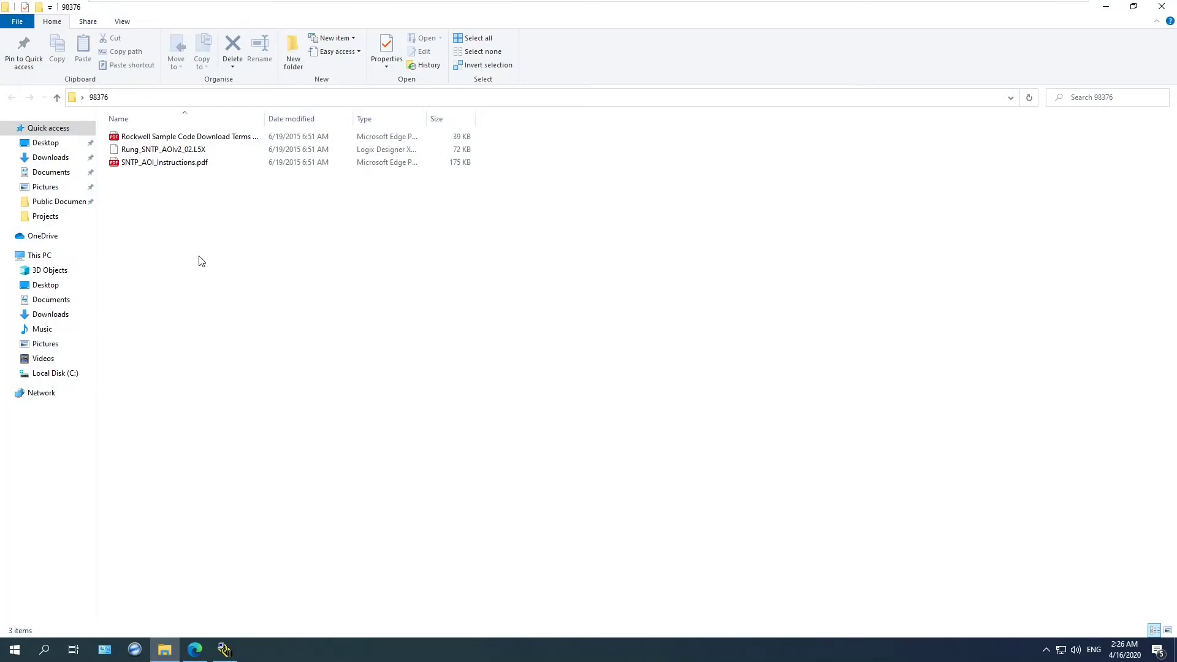
click(183, 153)
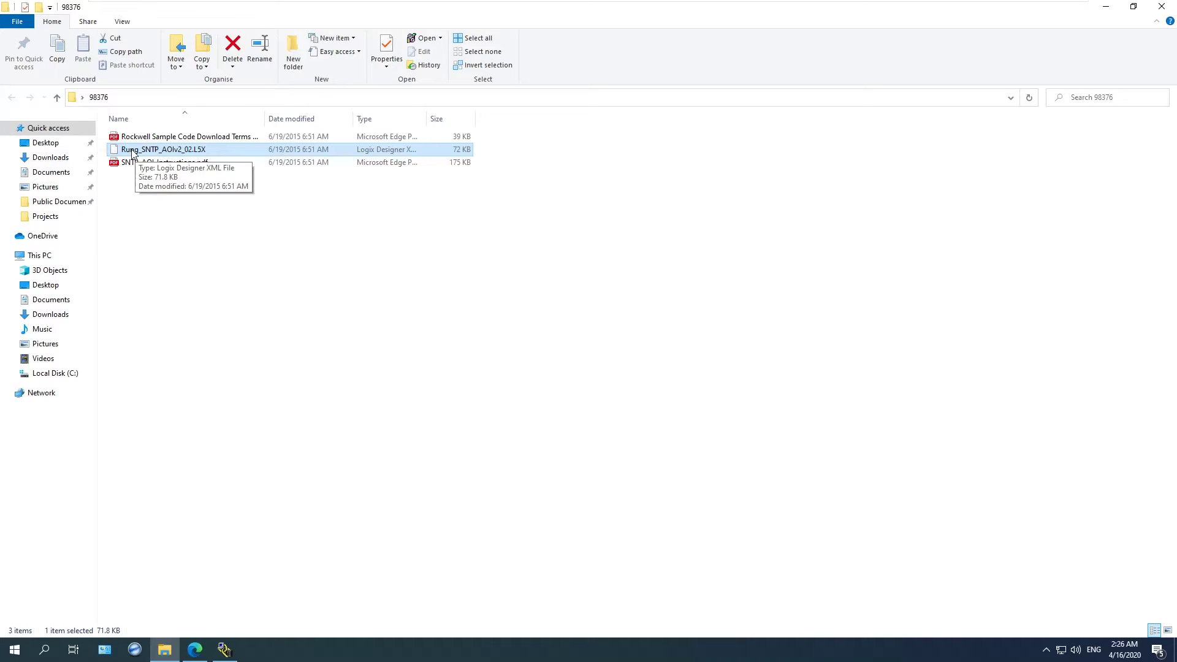
- Start a new Logix project in Studio 5000 and check the connected controller's model in RSLinx Classic
click(229, 343)
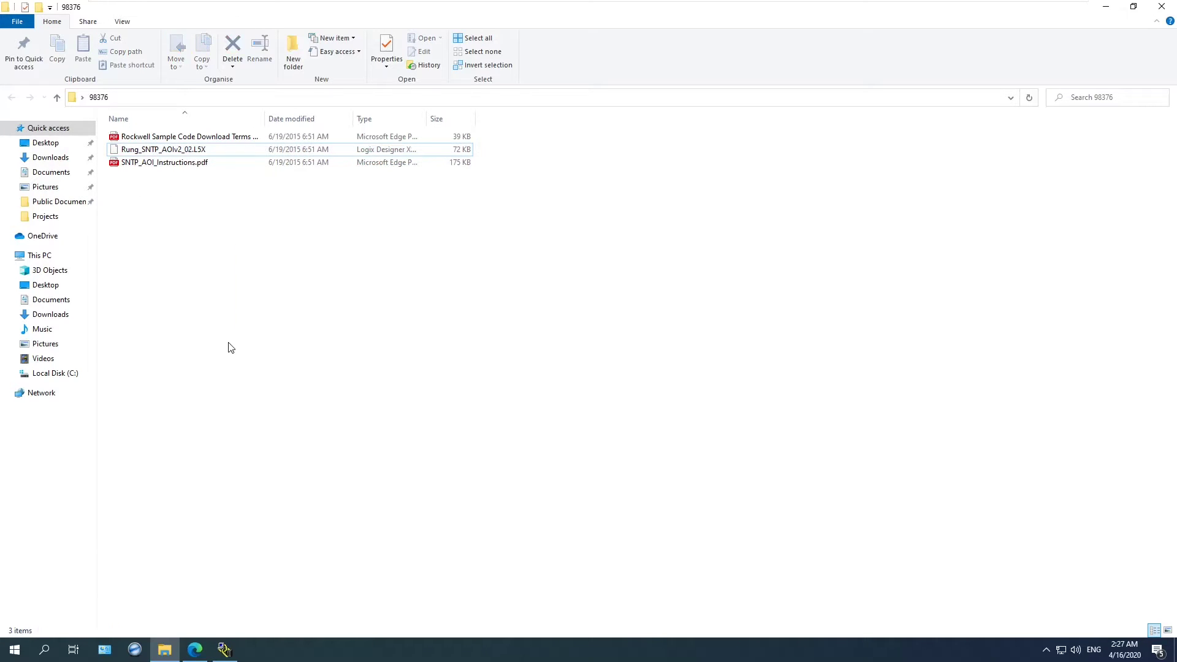
click(136, 651)
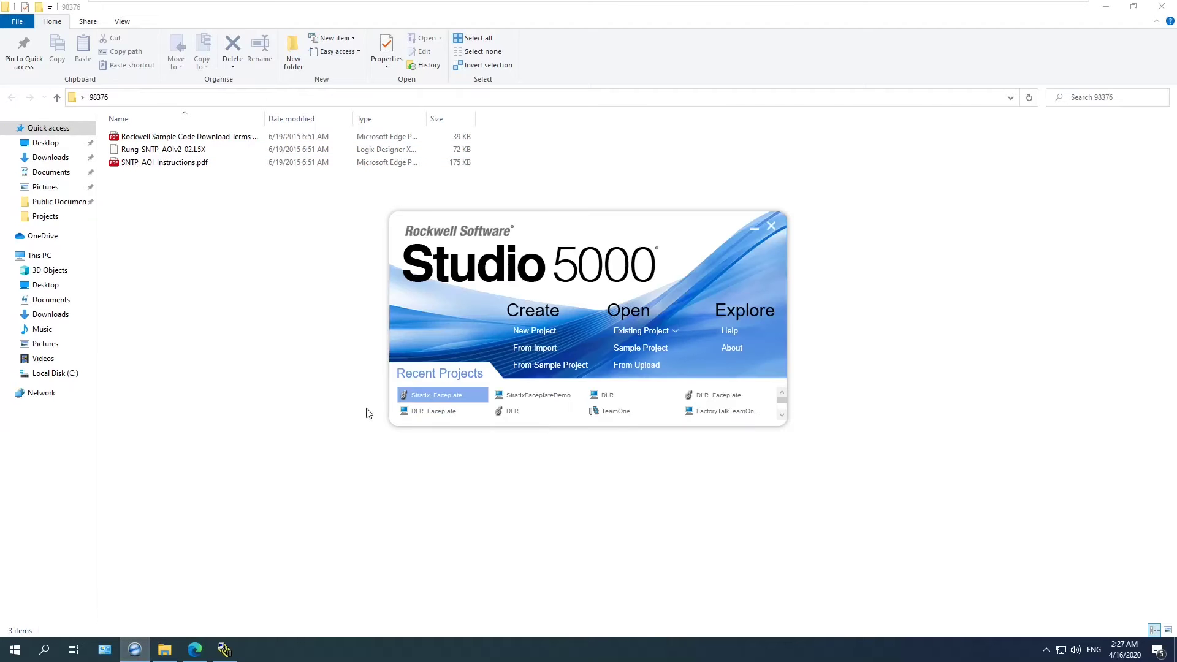
click(525, 332)
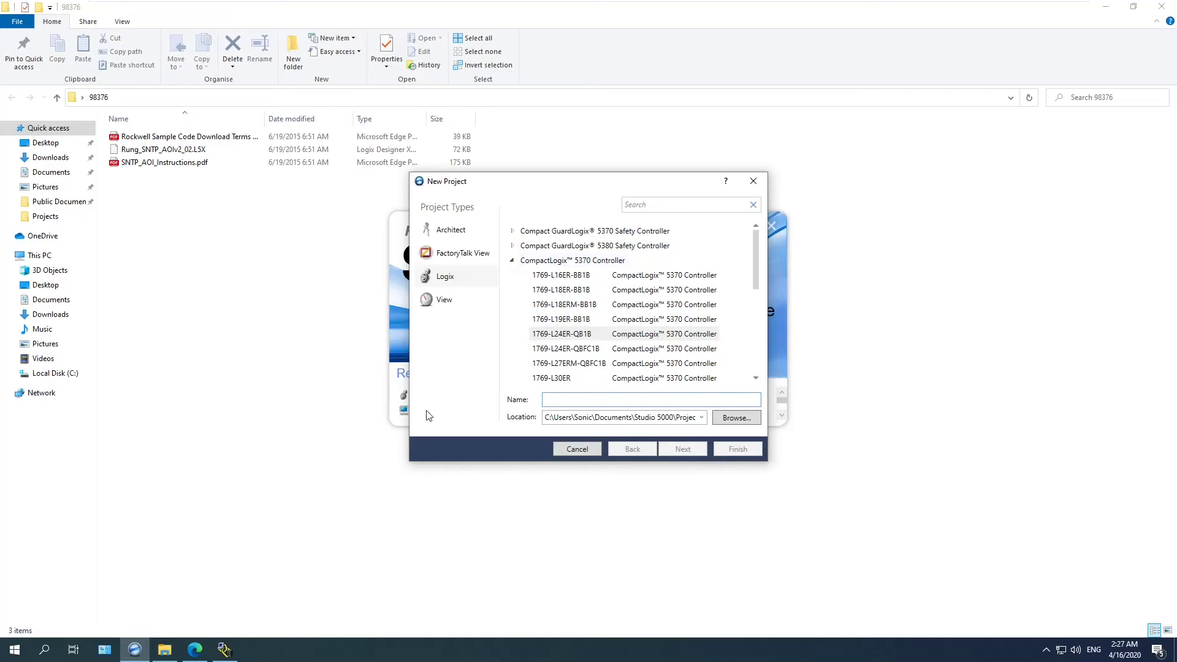
click(225, 649)
click(99, 124)
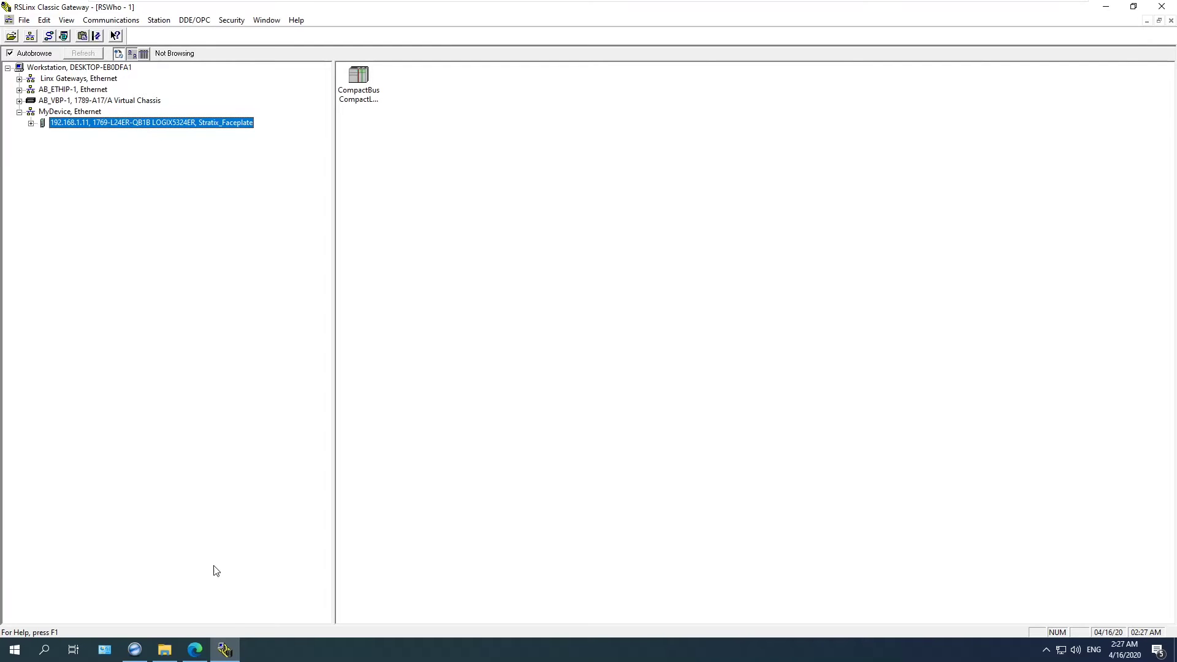
click(135, 649)
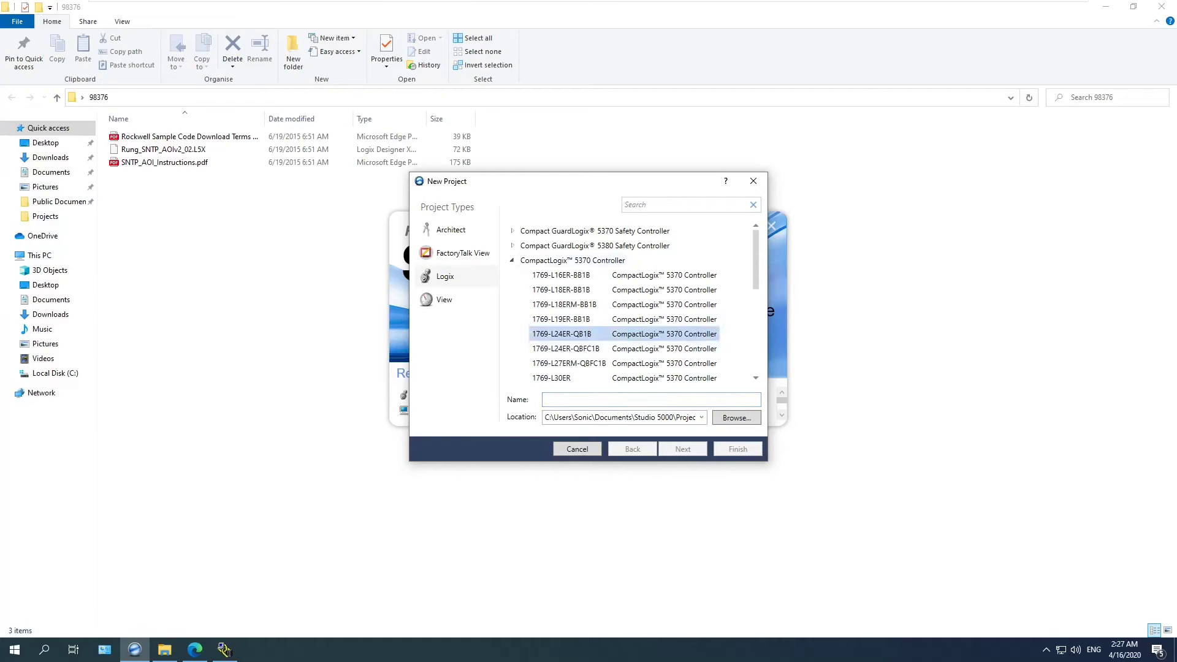
- Create the project as NTP_DEMO for the 1769-L24ER-QB1B controller with revision 30
text(N)
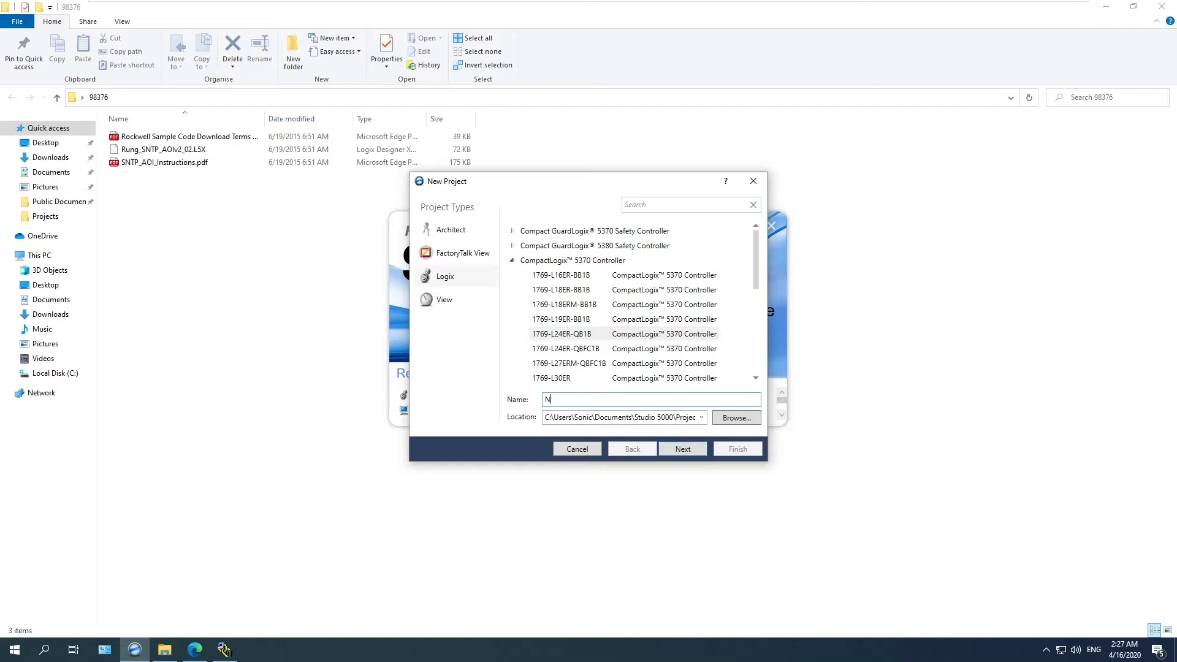
text(TP_DEMO)
key(Return)
click(502, 243)
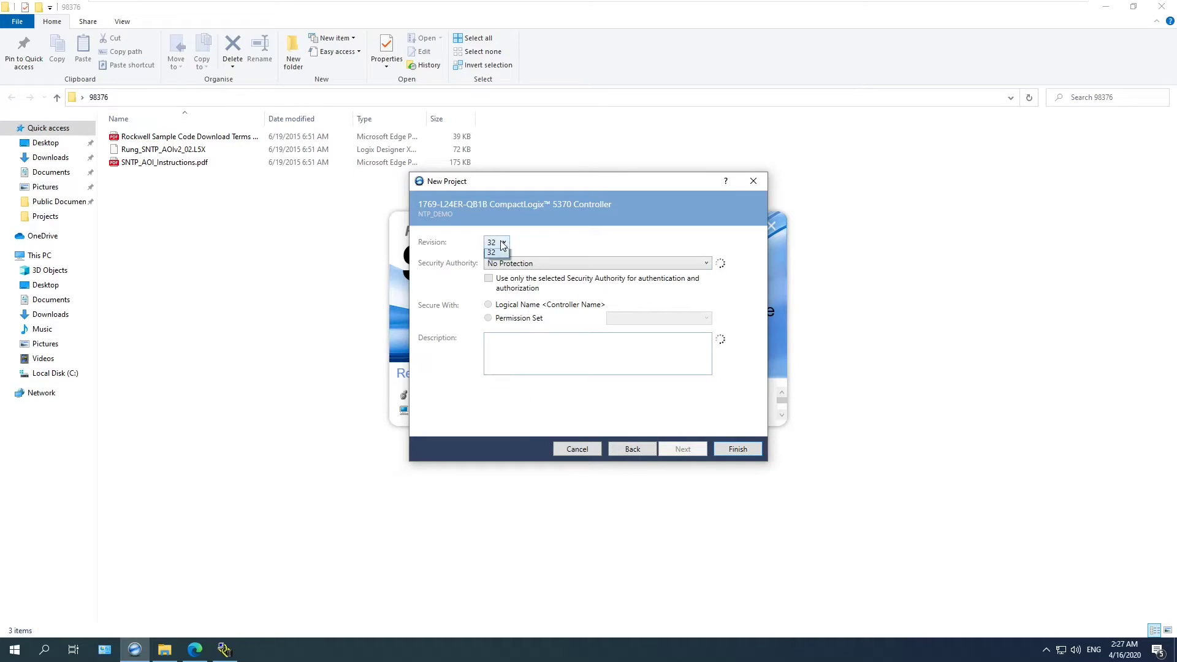
click(503, 242)
click(497, 271)
click(738, 449)
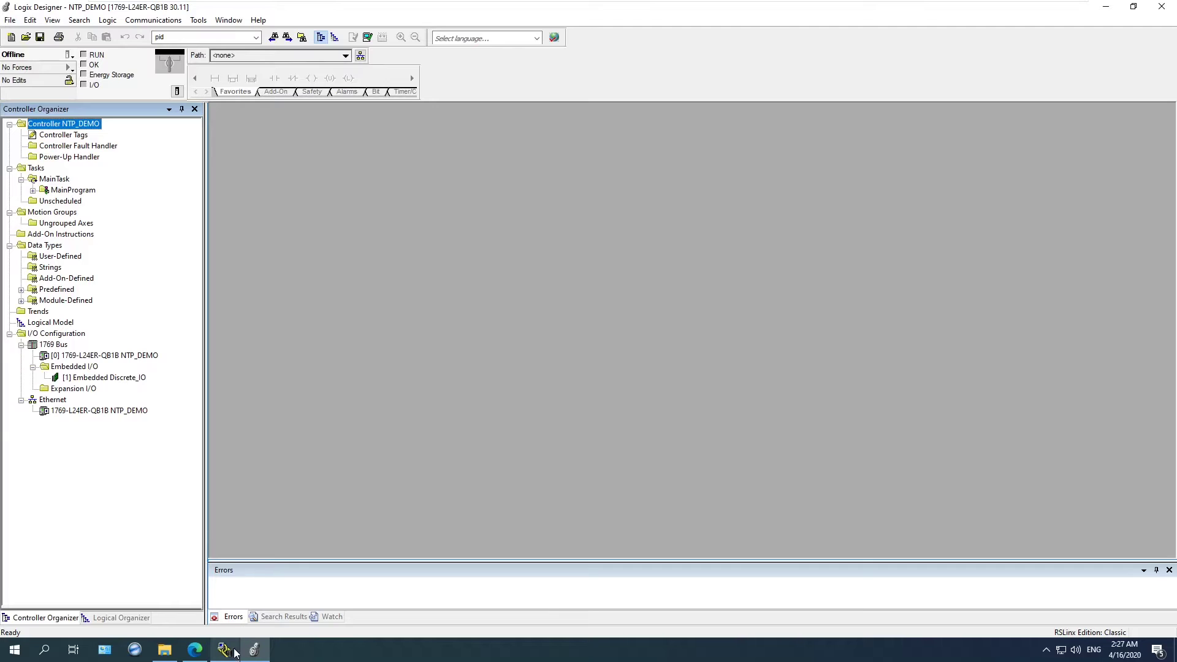
- In RSLinx Classic, review the gateway and primary name server addresses in the port configuration of the 1769-L24ER-QB1B controller
mouse_move(227, 655)
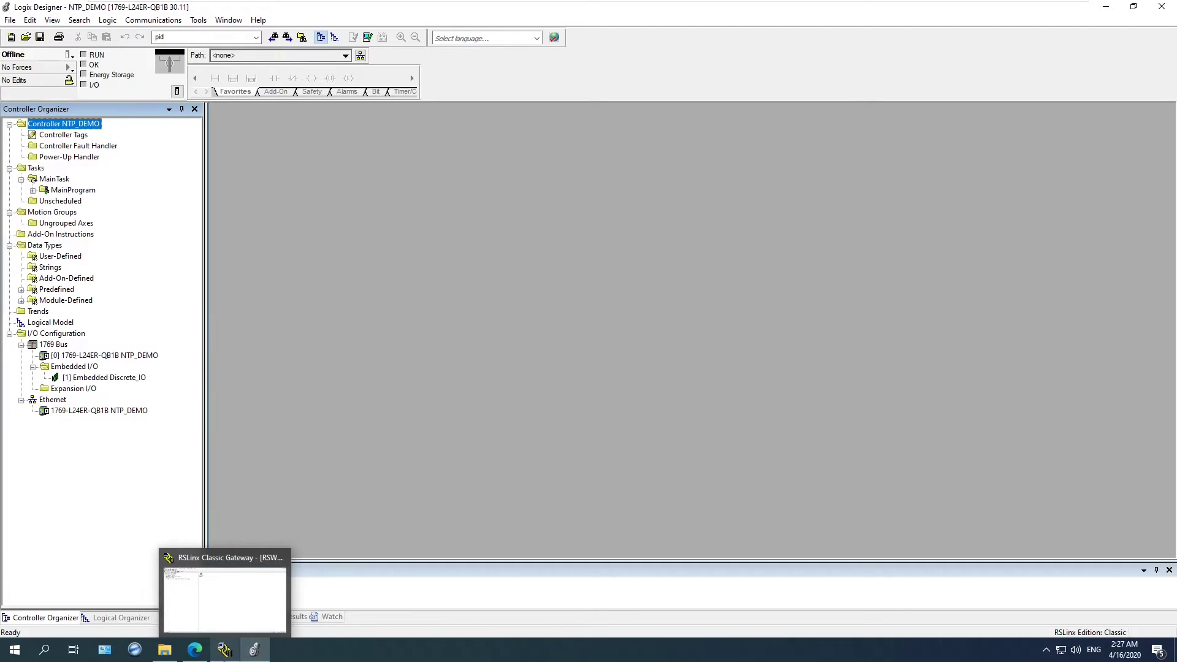
click(226, 651)
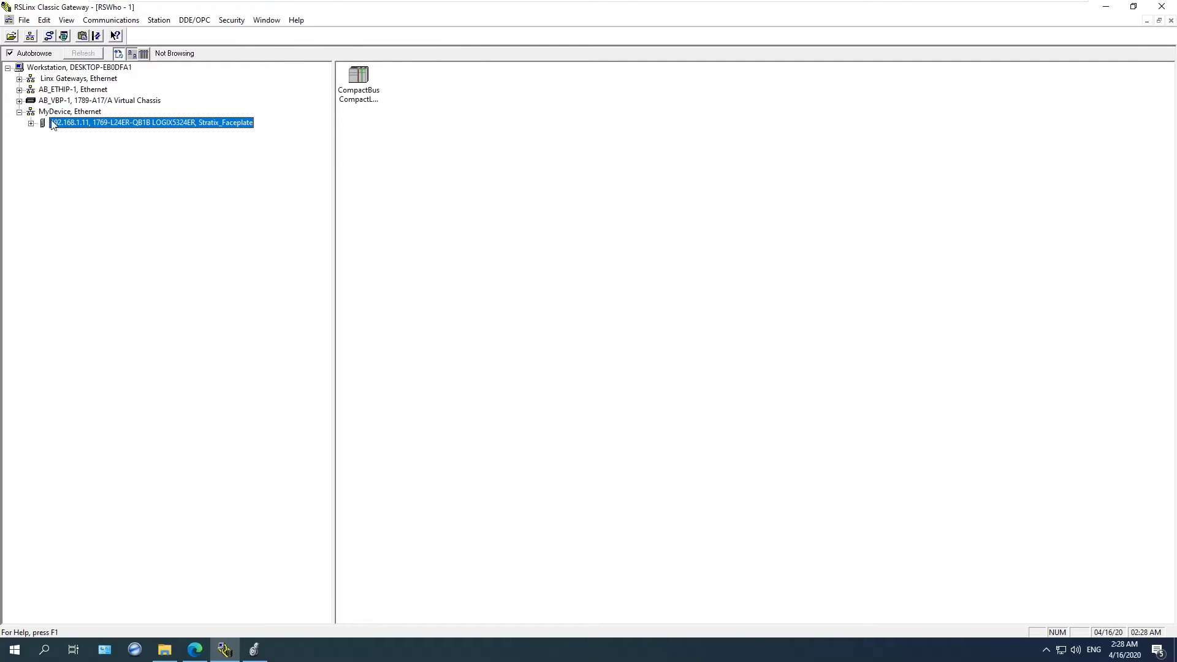
right_click(81, 123)
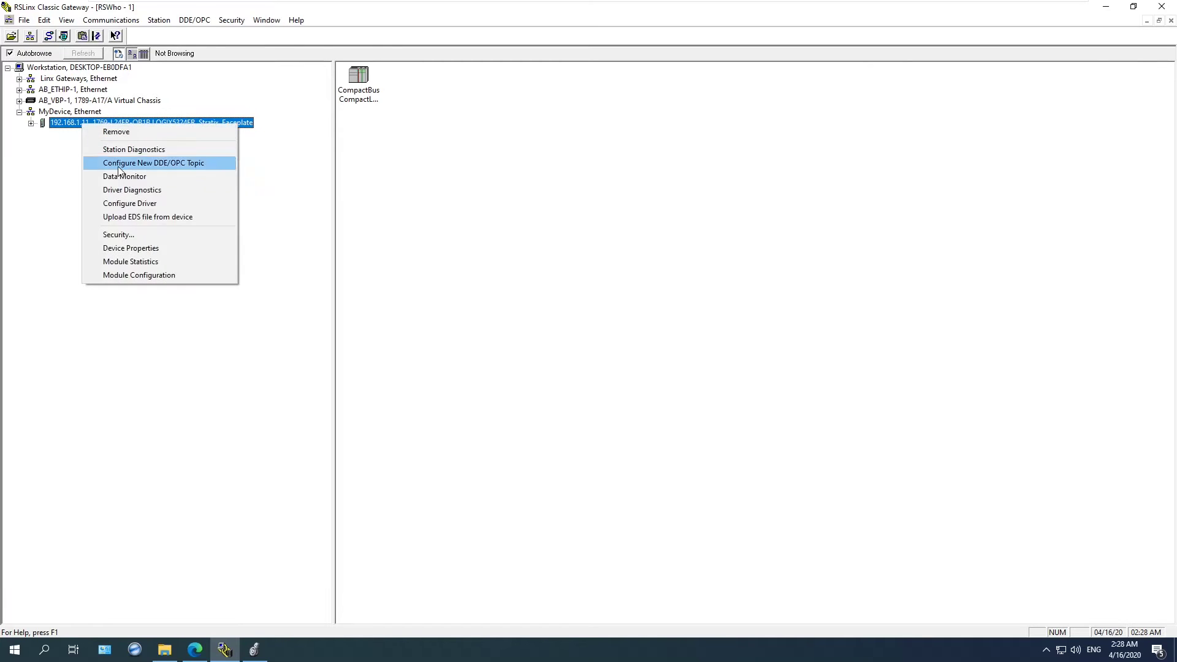
click(138, 275)
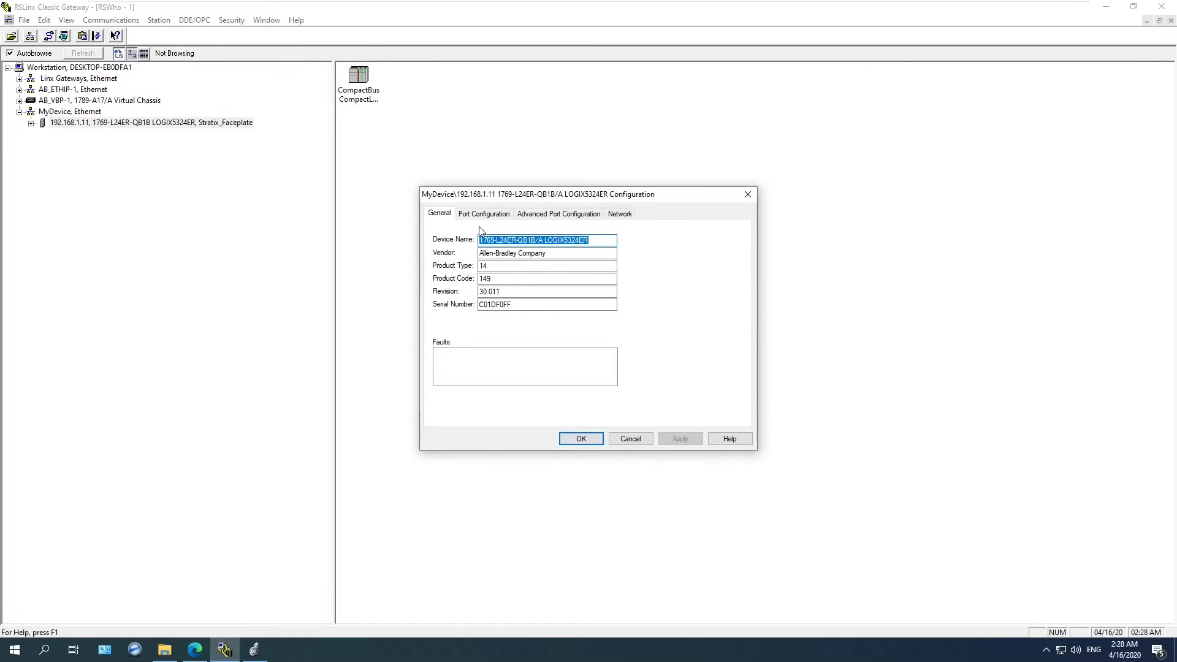
click(482, 216)
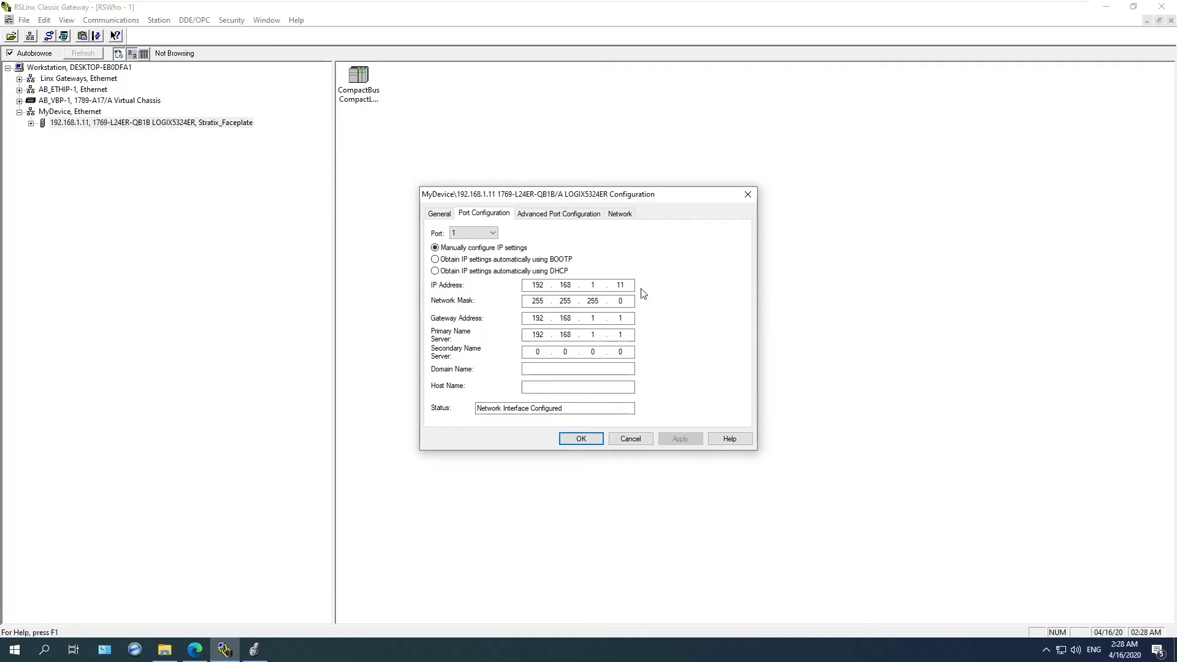
drag(531, 318, 535, 318)
click(621, 318)
key(shift+Left)
click(622, 319)
click(621, 335)
click(587, 439)
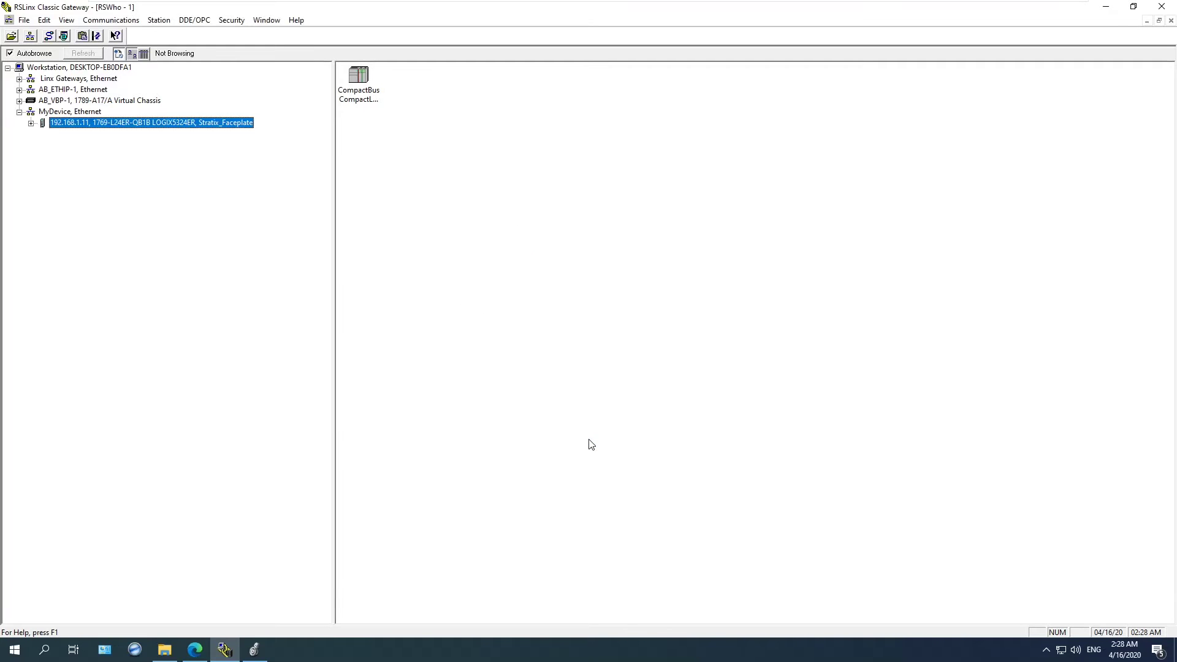
- In Logix Designer, import Rung_SNTP_AOIv2_02.L5X from the desktop's 98376 folder into MainRoutine of MainProgram, accepting the default import configuration
click(255, 650)
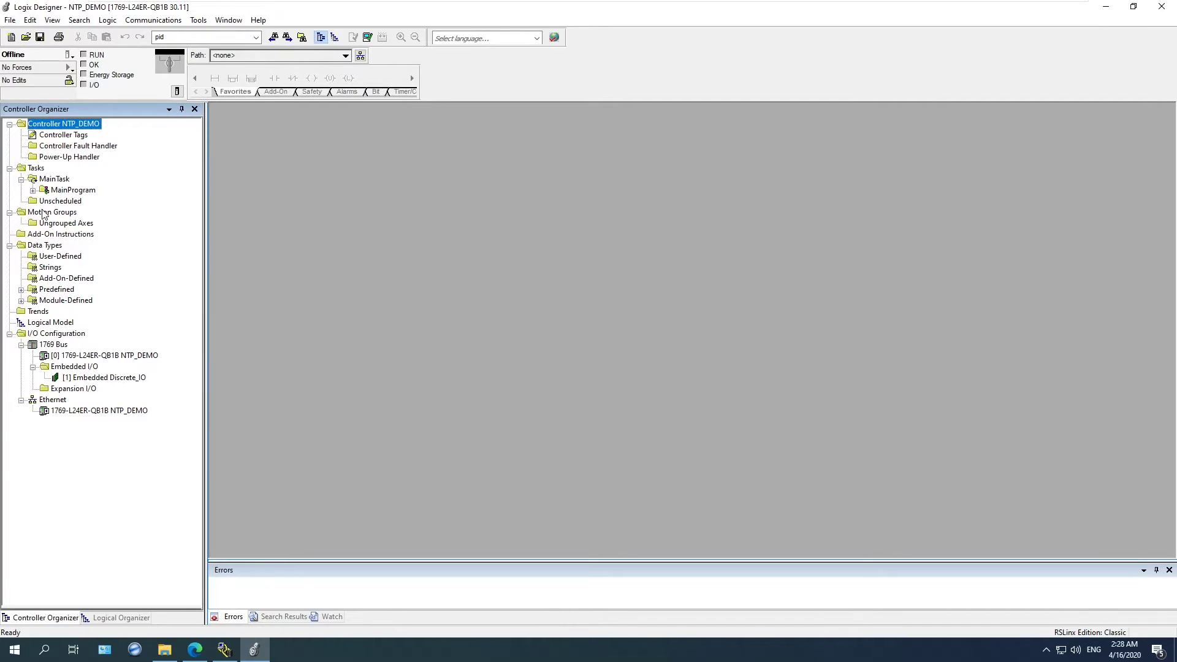
click(32, 191)
double_click(74, 213)
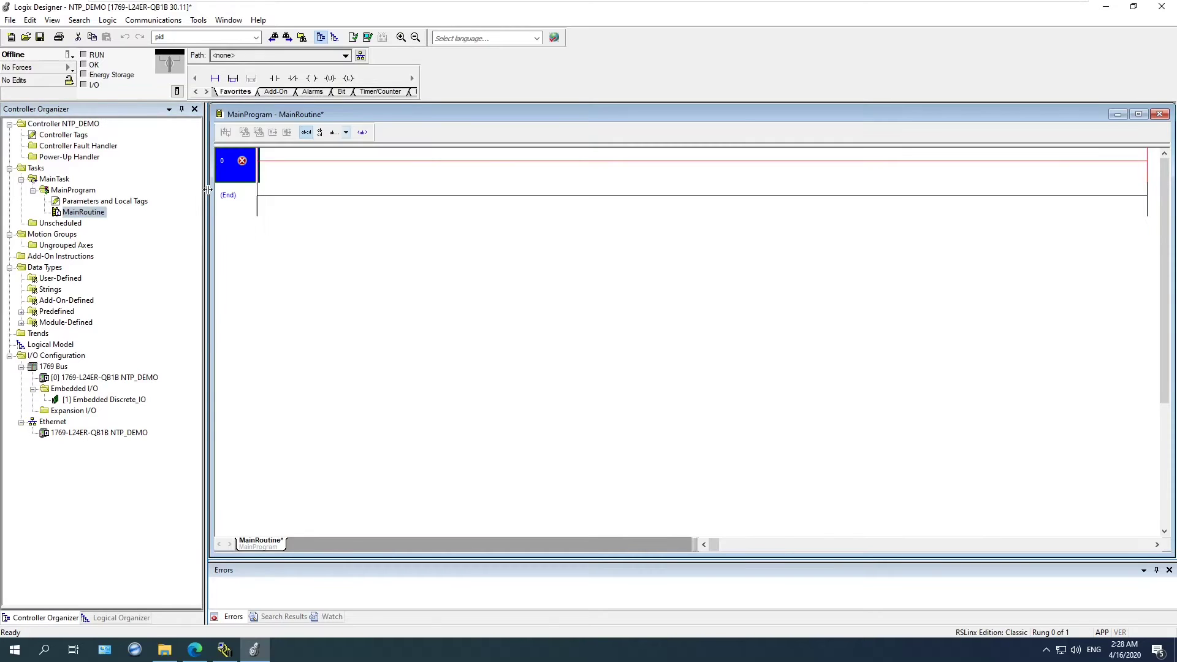
right_click(242, 176)
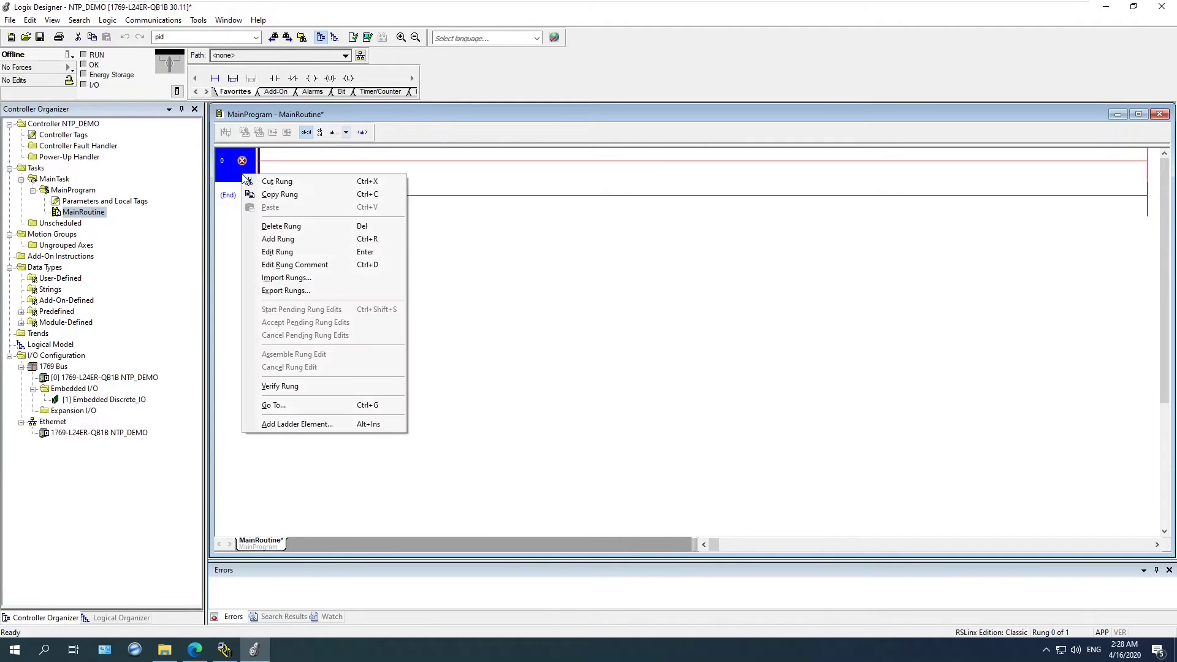
click(297, 278)
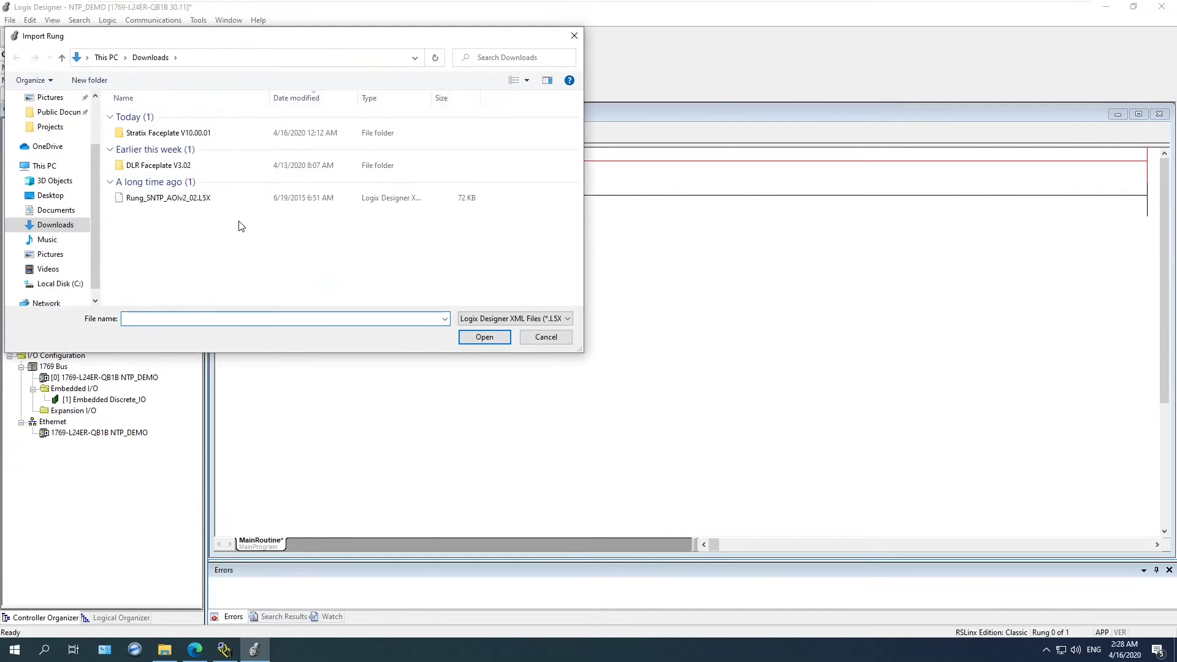
click(53, 210)
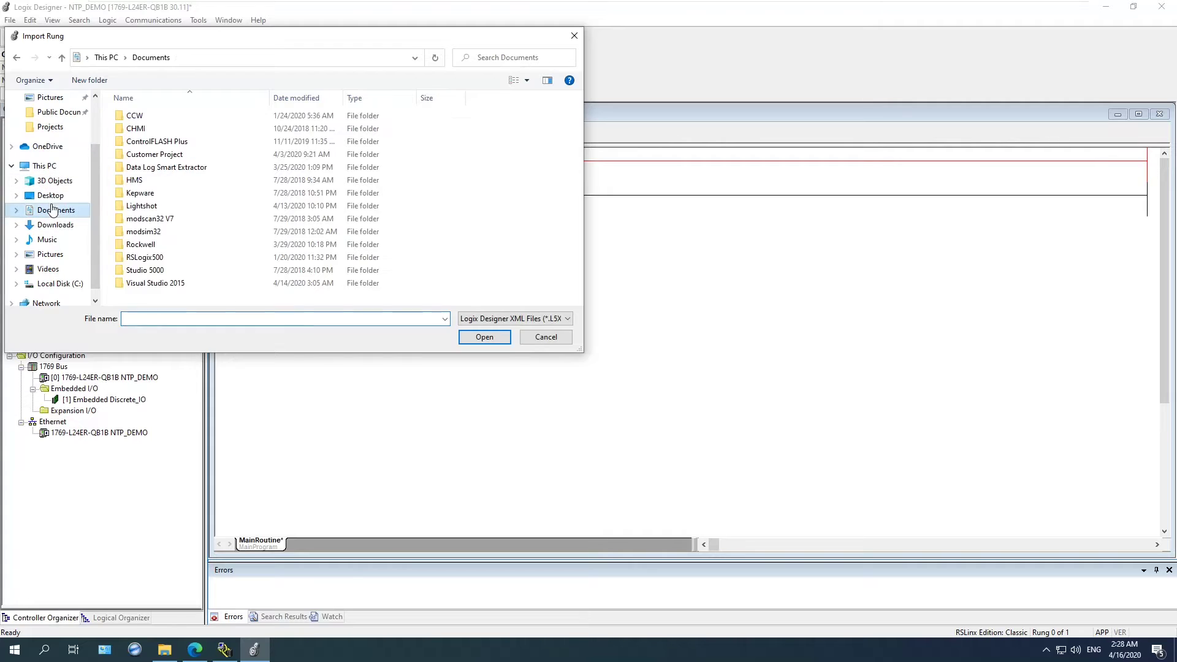
click(50, 195)
double_click(147, 116)
click(158, 122)
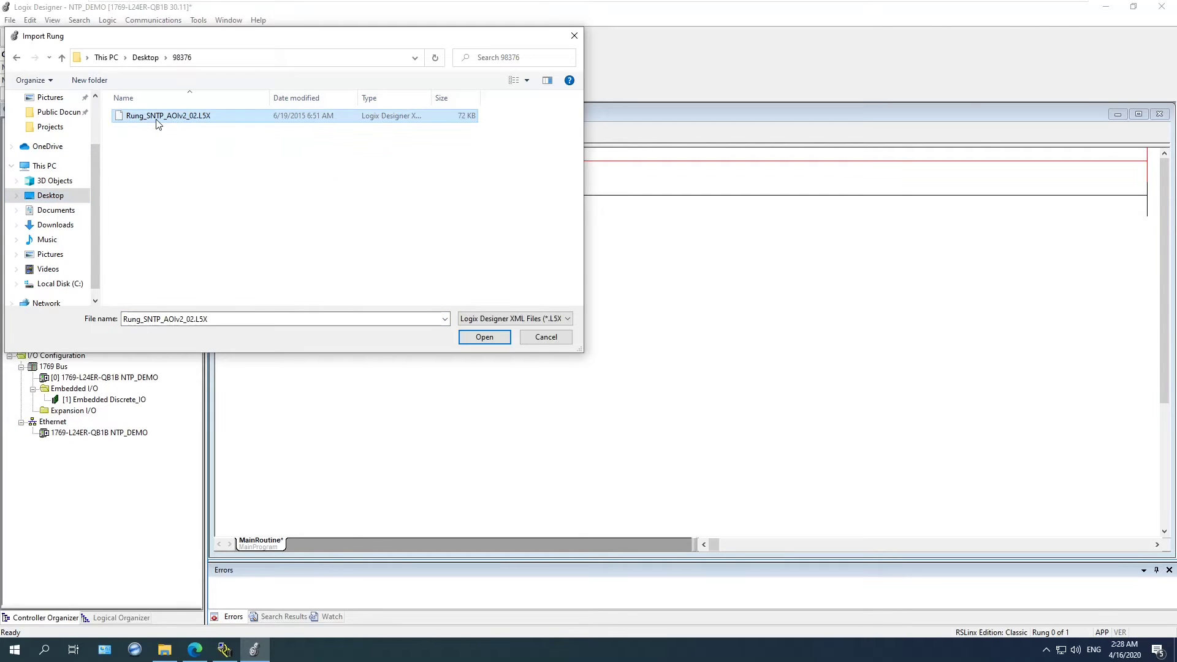
double_click(200, 115)
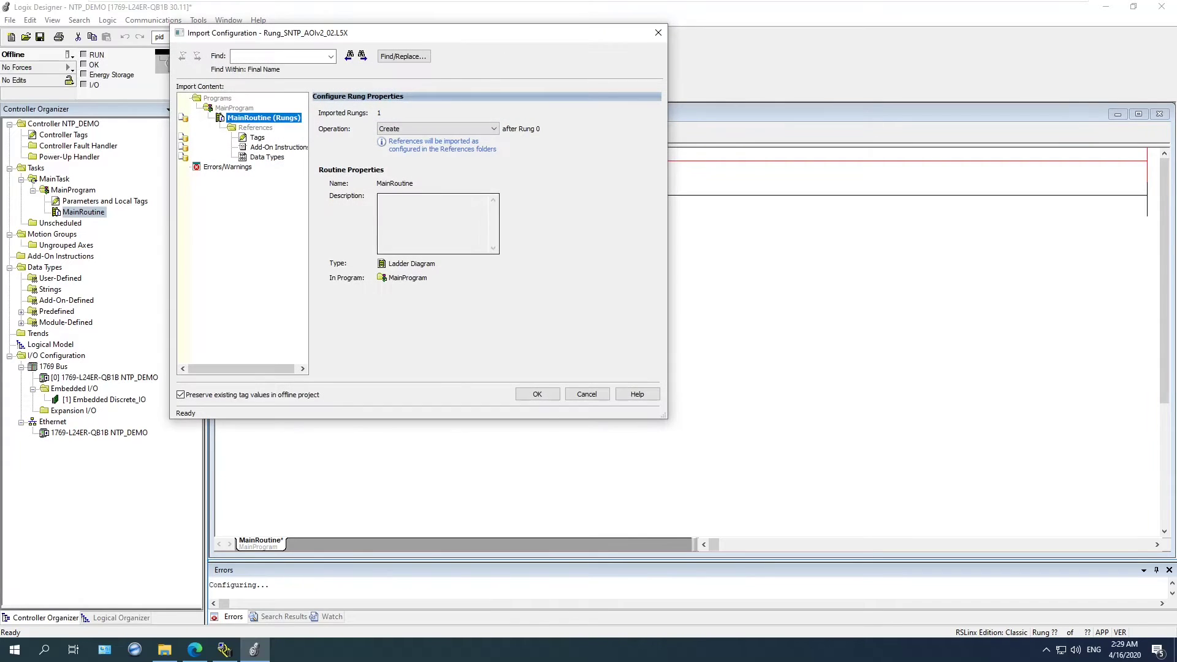
click(547, 396)
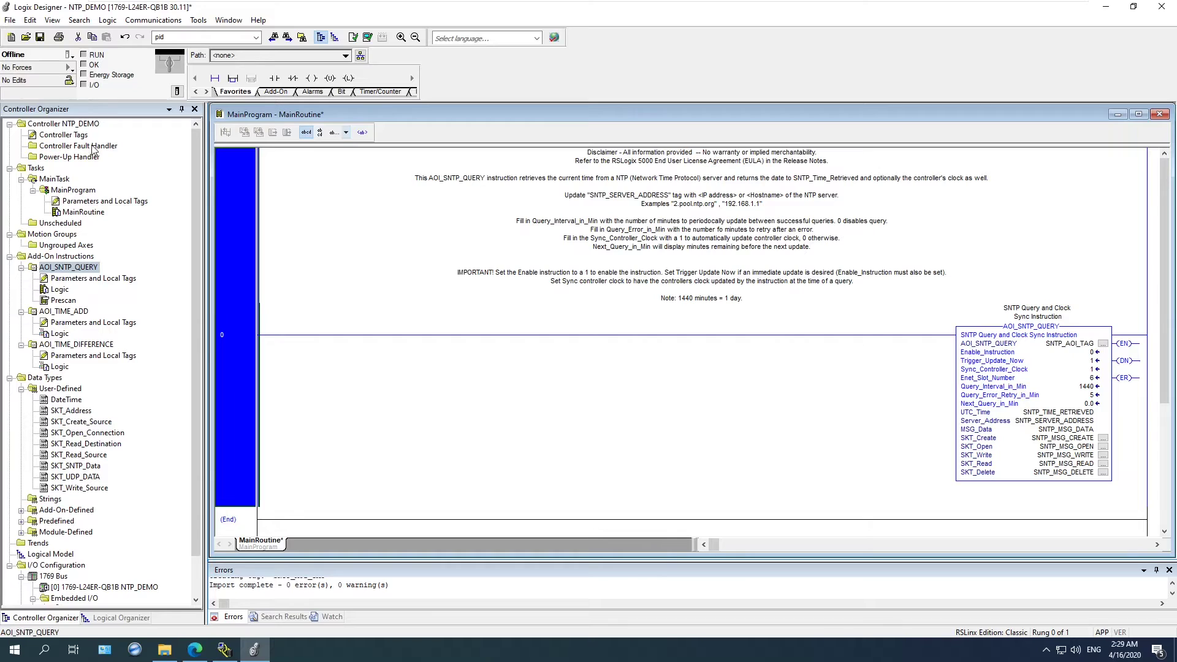
- Set the controller tag SNTP_SERVER_ADDRESS to time.google.com
double_click(65, 135)
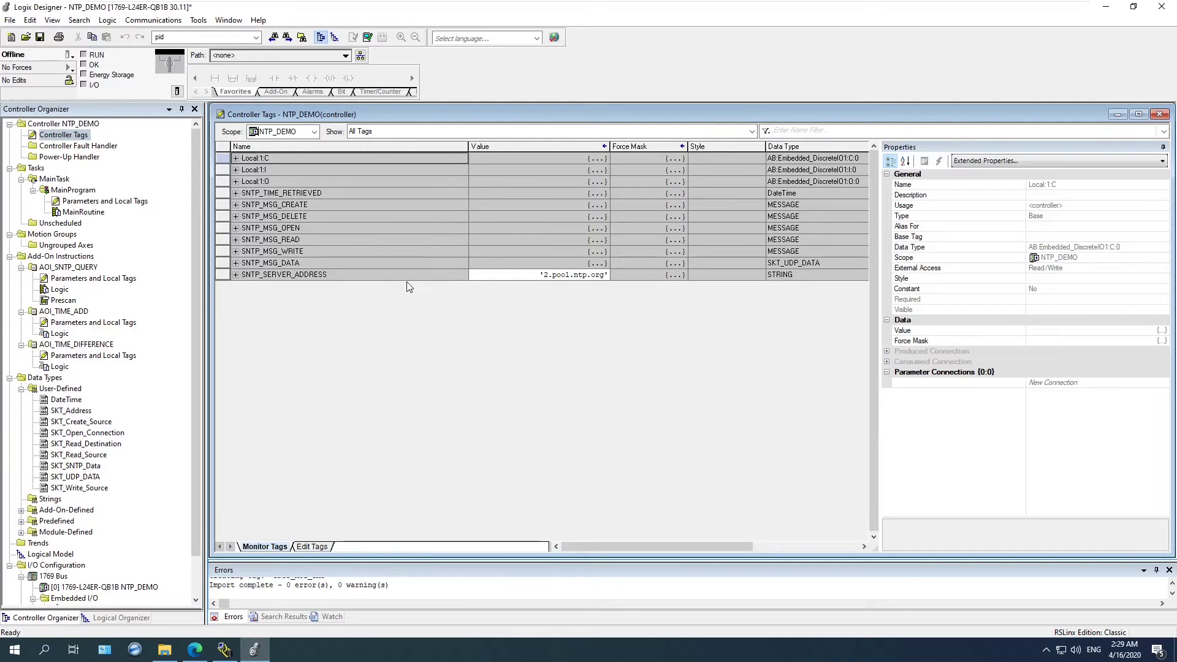
click(252, 275)
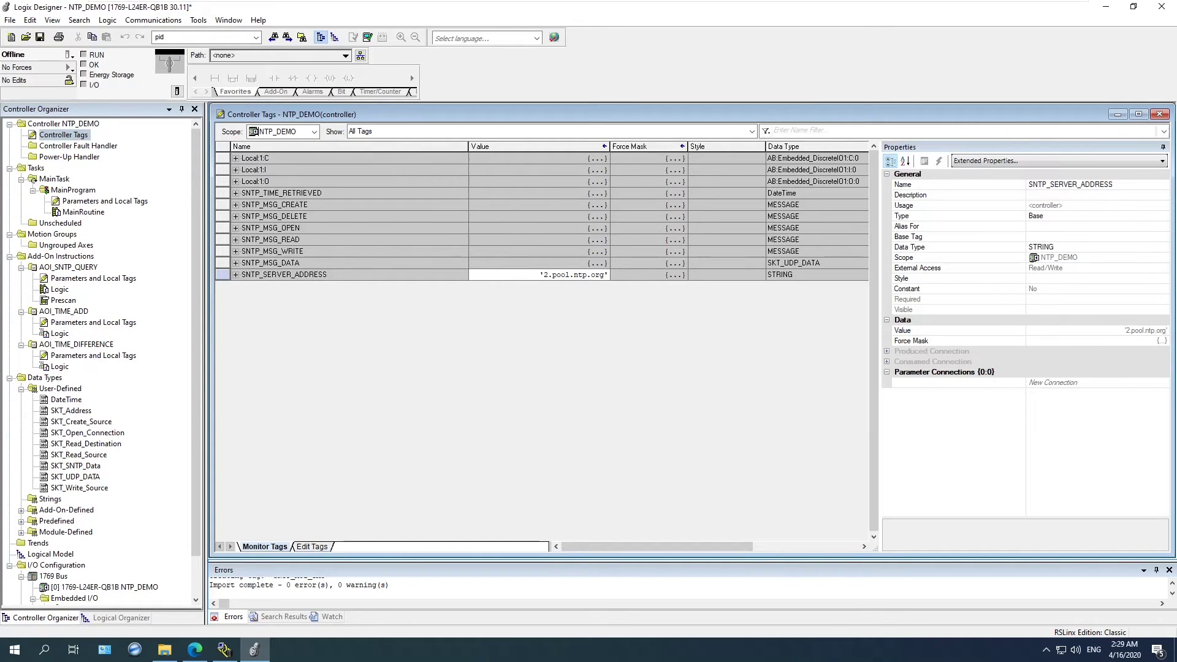
drag(260, 275, 320, 274)
click(510, 275)
click(475, 274)
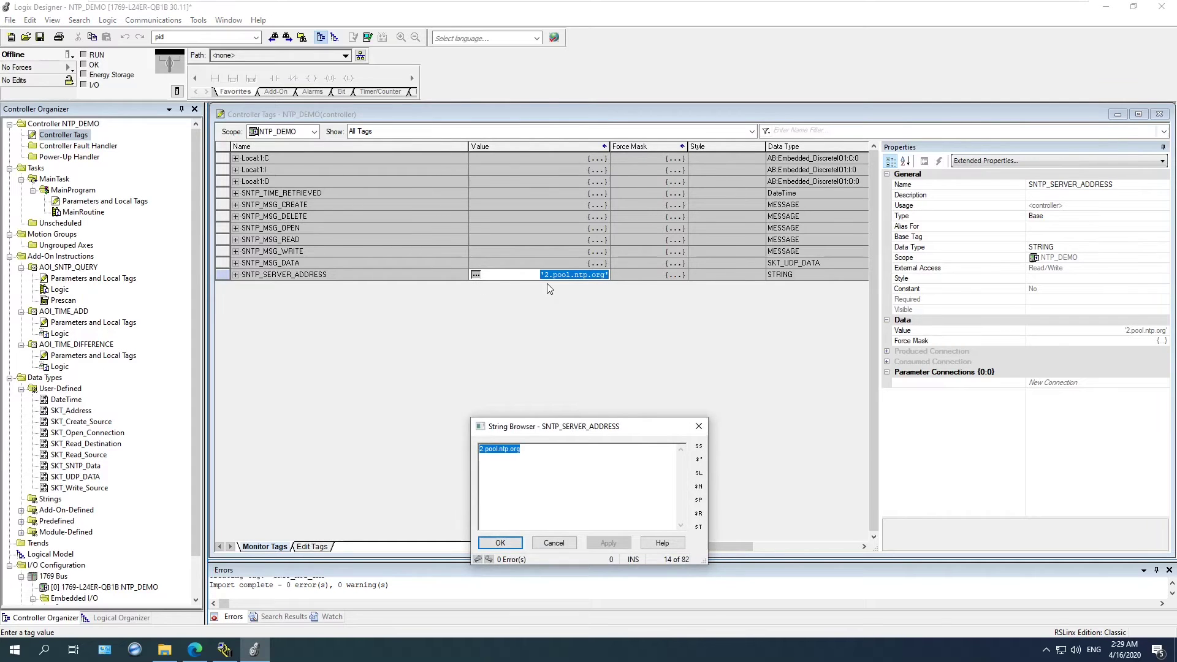
text(time)
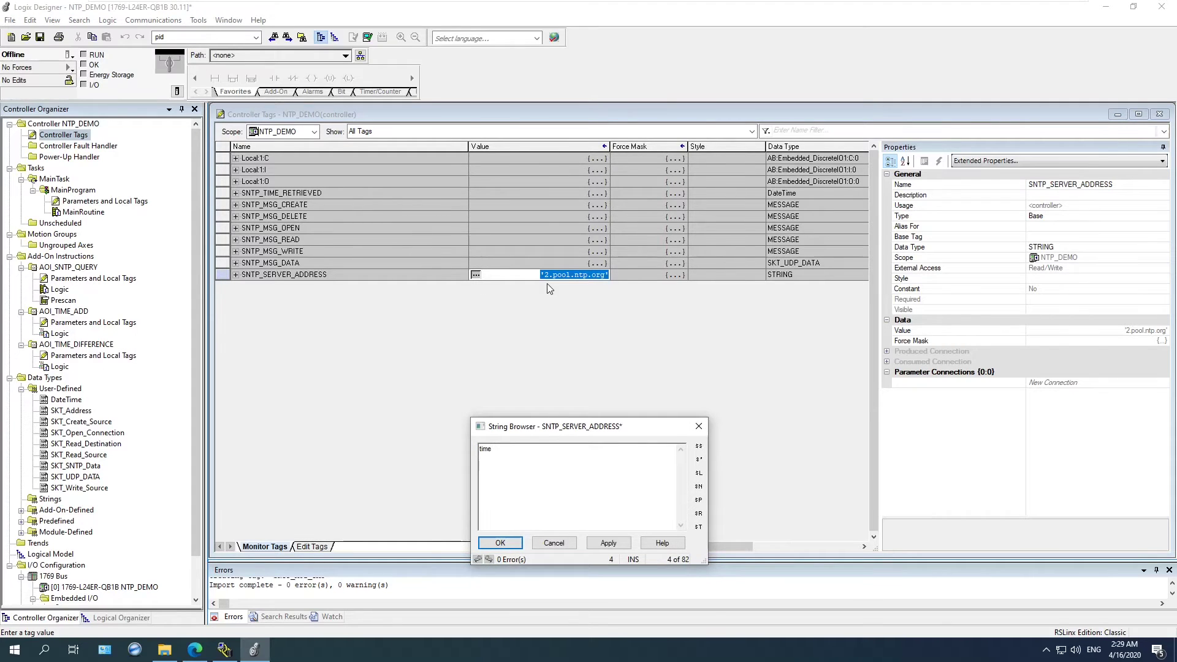
text(.goole.comg)
click(502, 543)
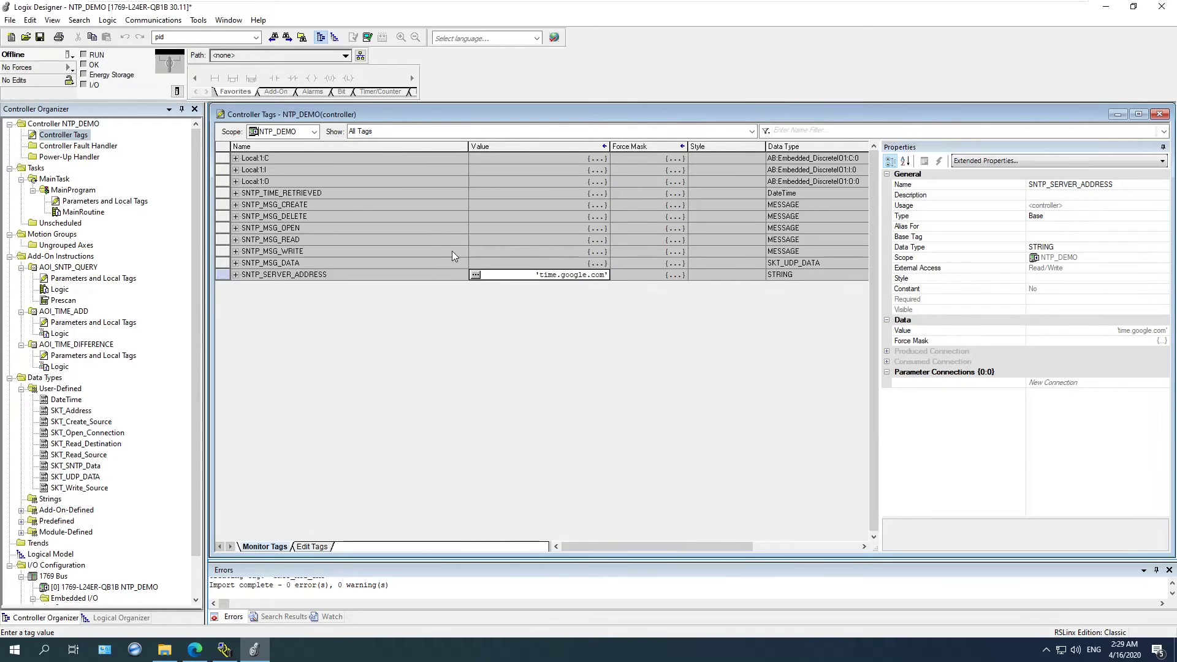
- Set Enable_Instruction to 1 on the AOI_SNTP_QUERY instruction in MainRoutine
double_click(75, 213)
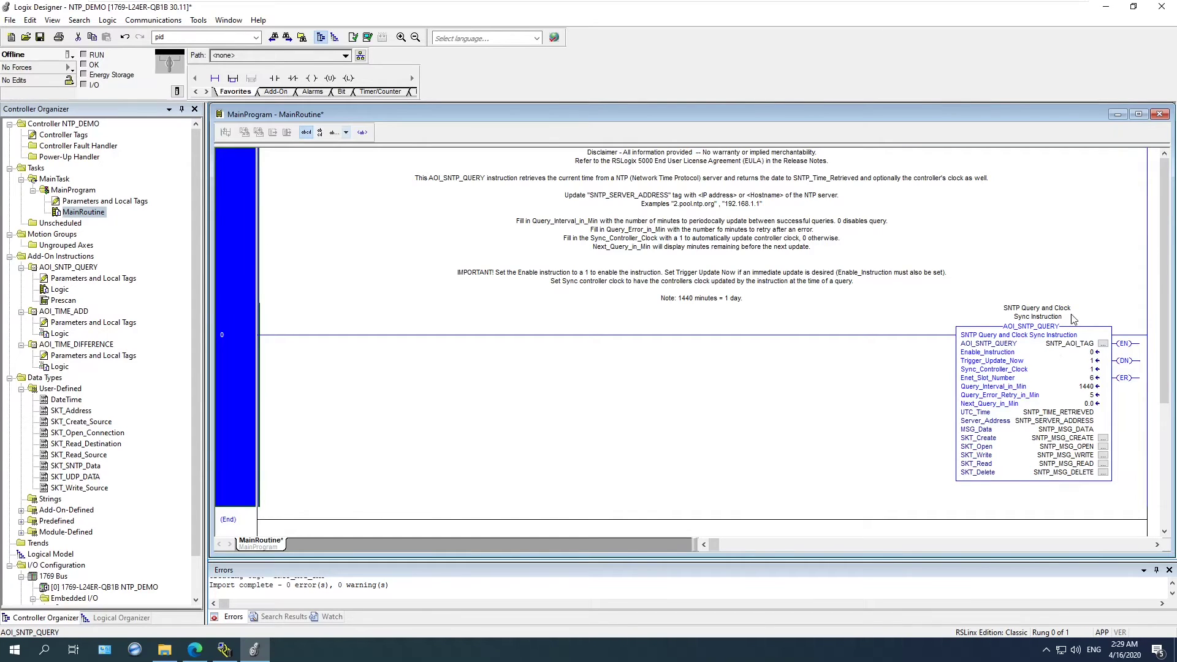
click(1005, 360)
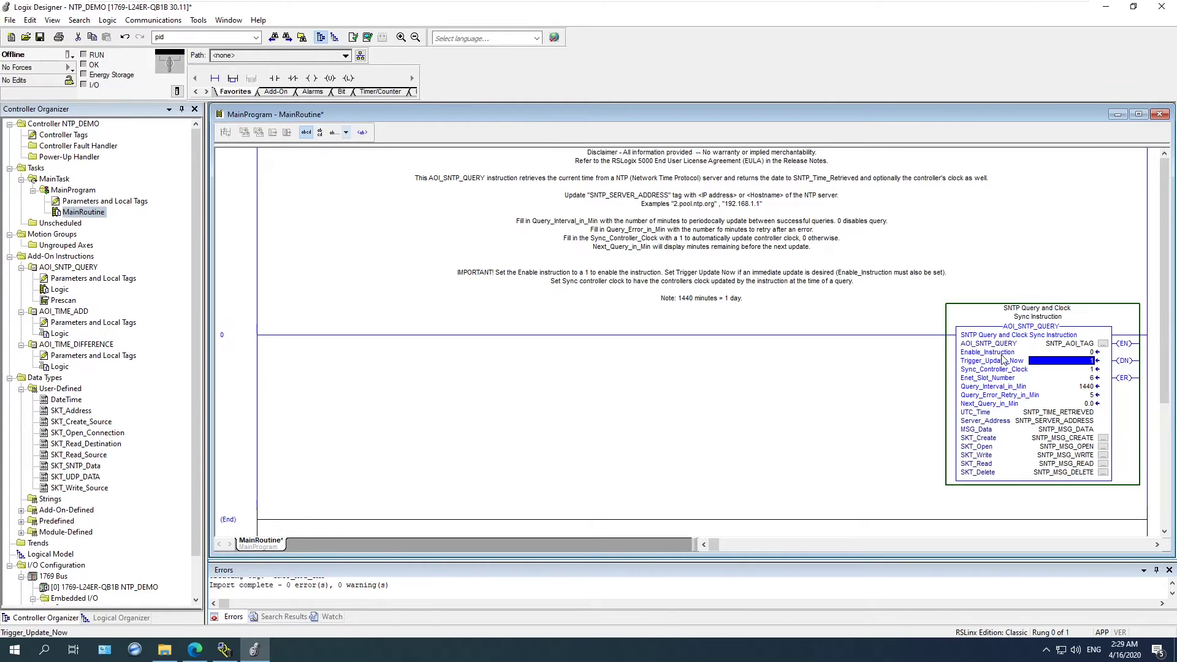
click(1067, 353)
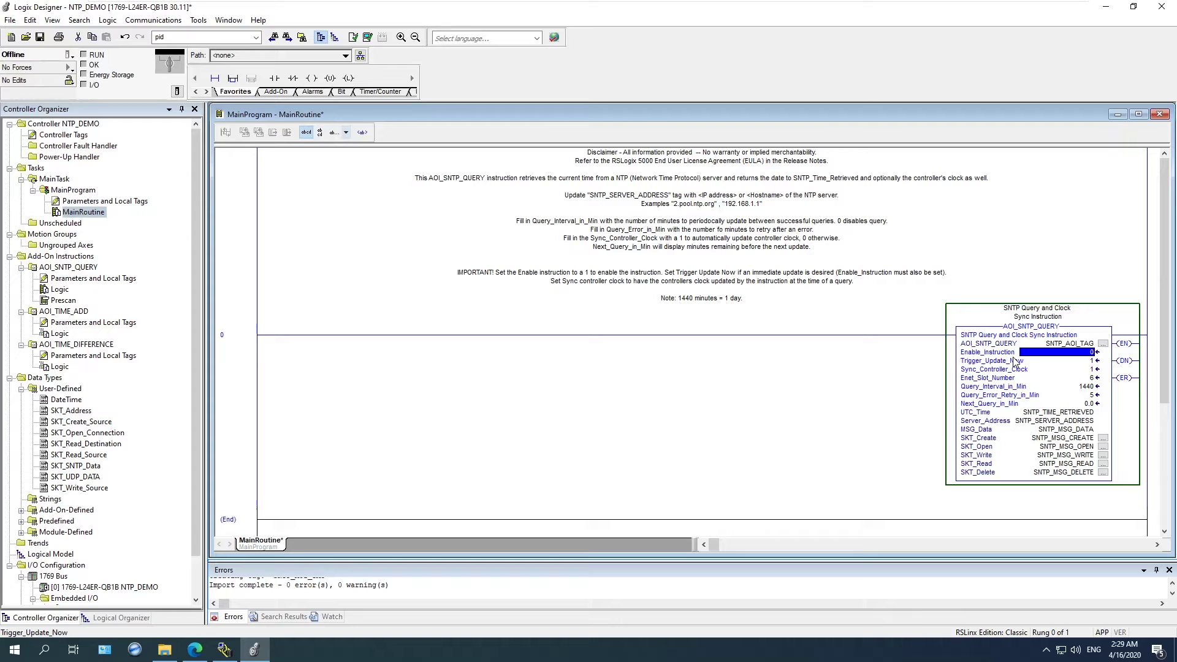
text(1)
key(Return)
click(1034, 396)
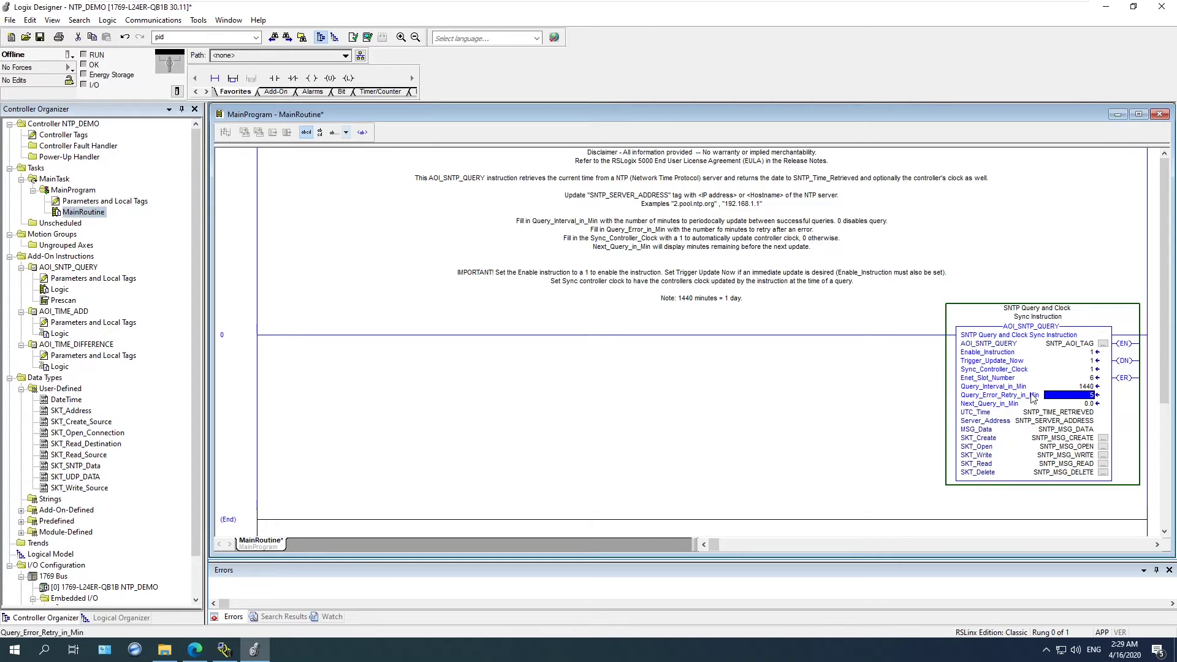
click(1006, 361)
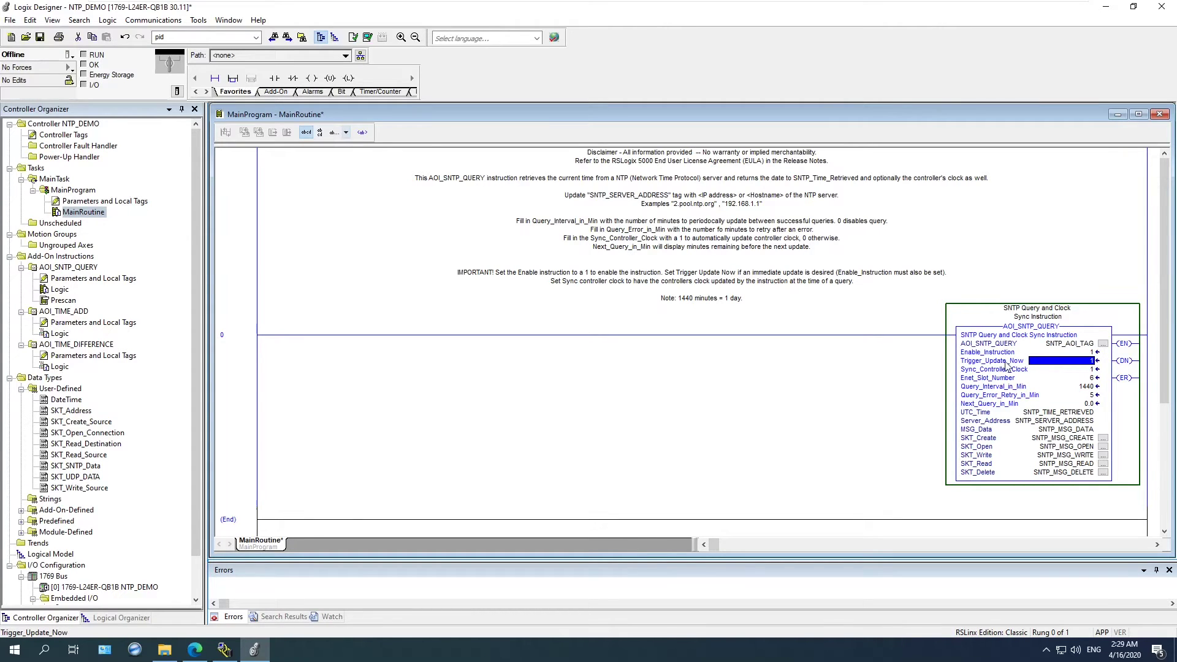
- Set Enet_Slot_Number to 0 and keep Query_Interval_in_Min at 1440 on the AOI_SNTP_QUERY instruction
click(1086, 369)
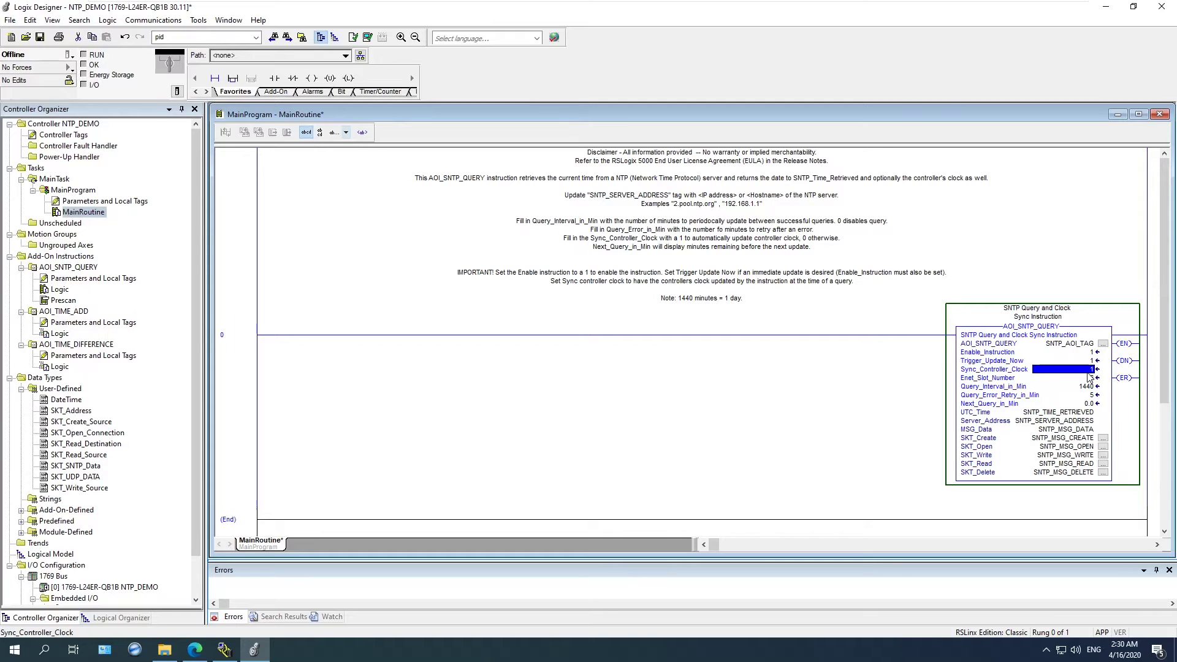
click(1074, 380)
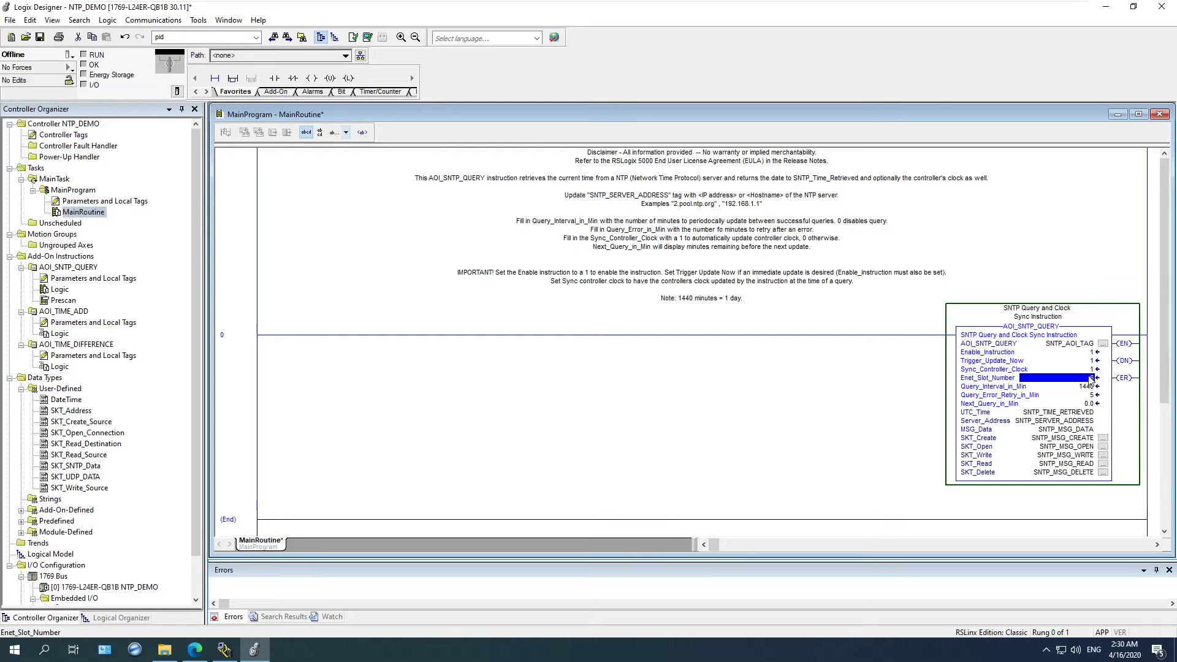
click(1097, 389)
click(1097, 389)
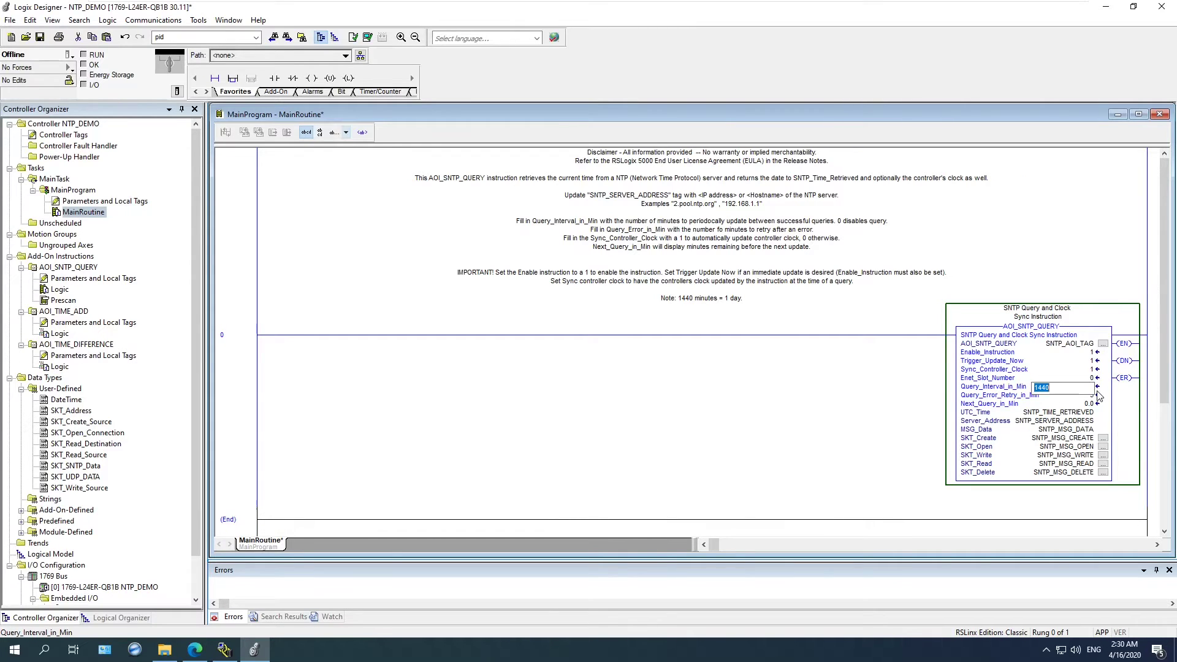
key(Return)
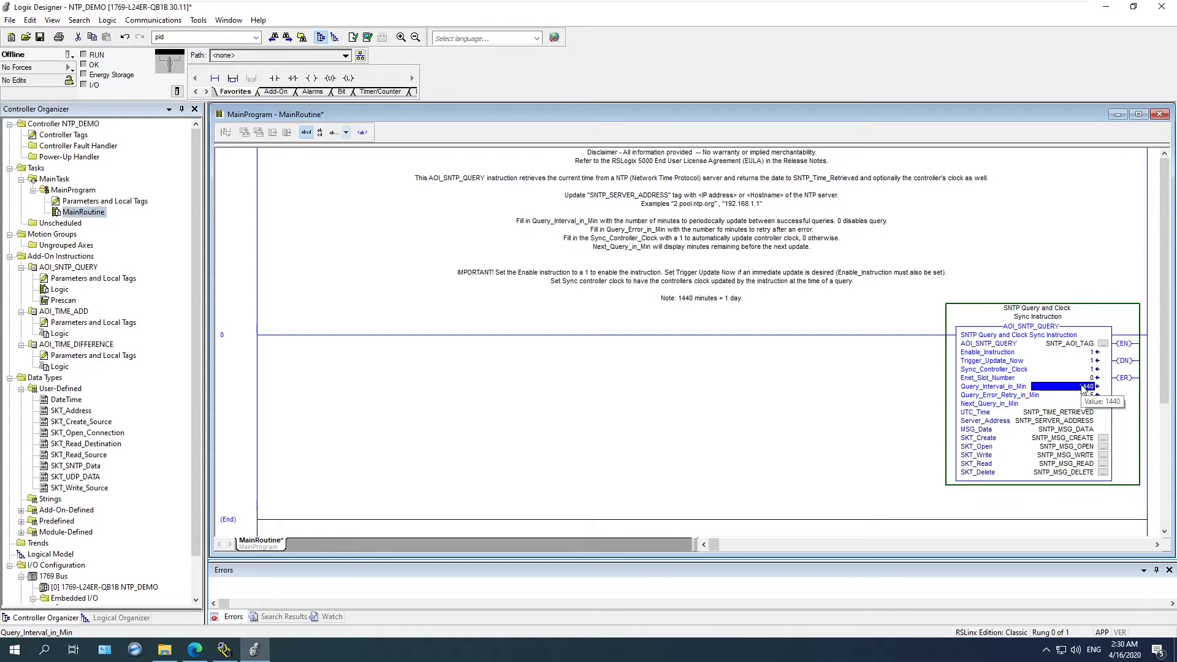
click(976, 398)
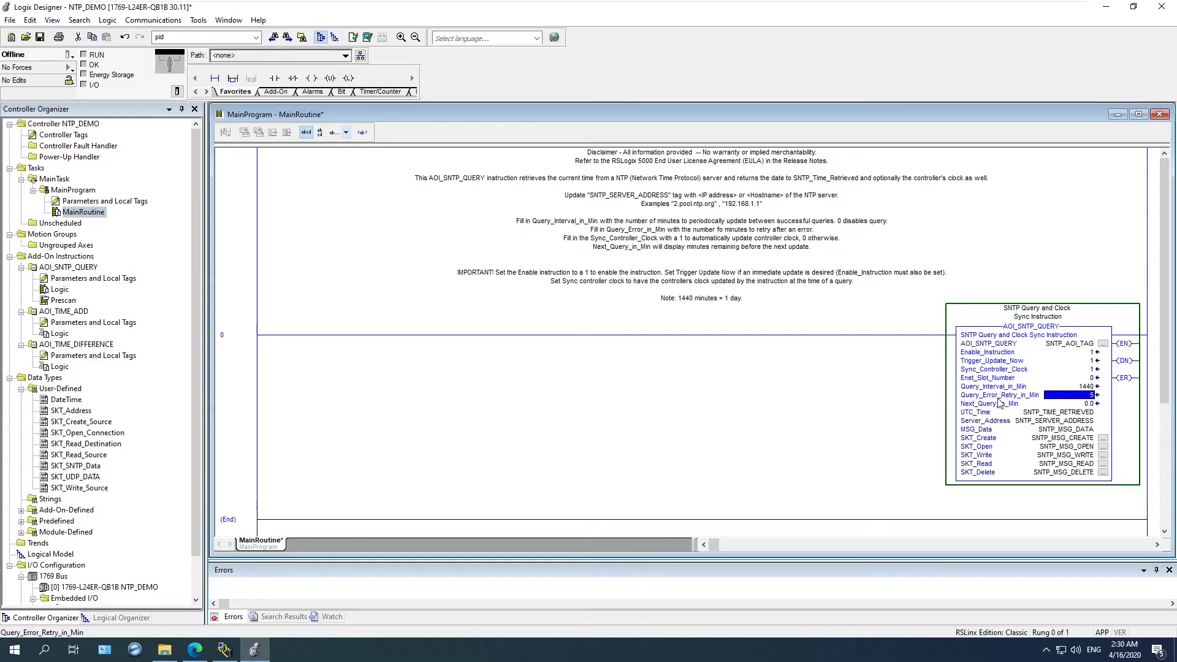